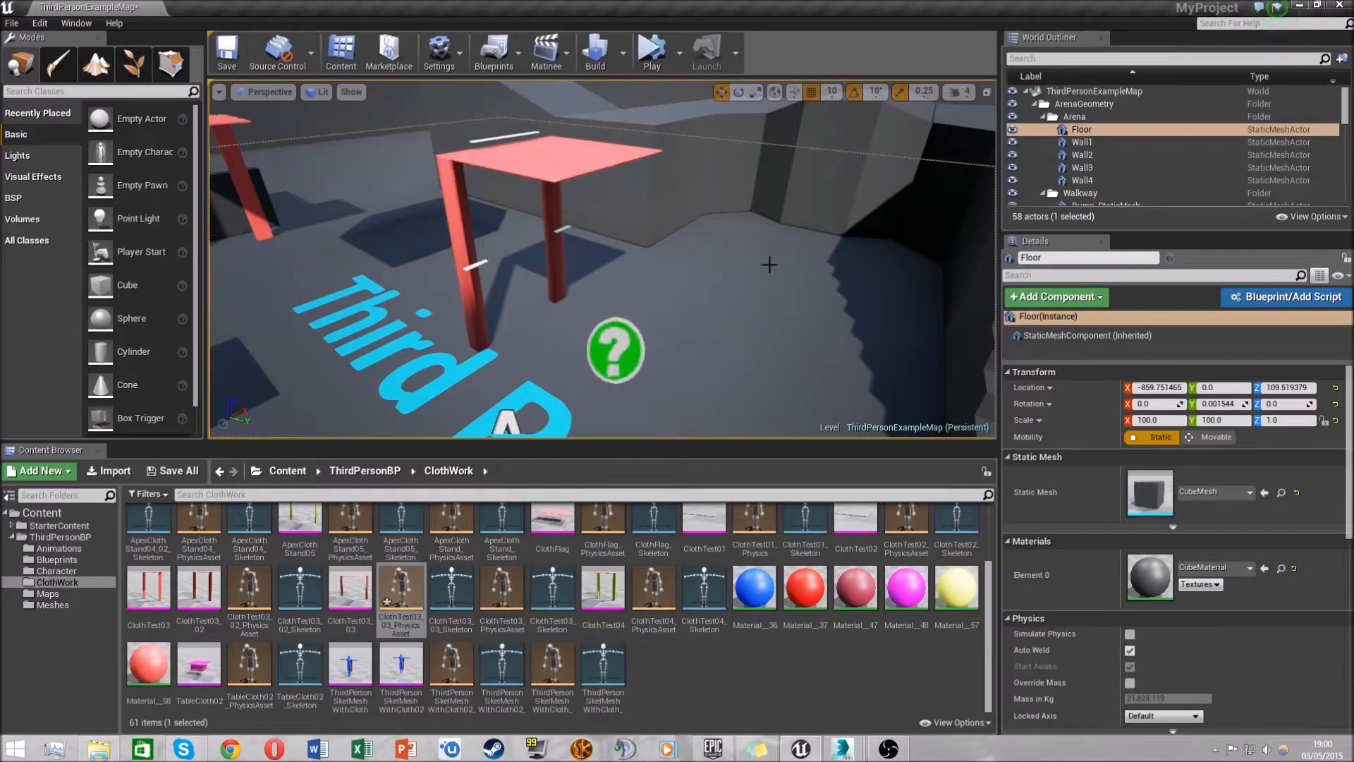
pyautogui.scroll(-2, 768, 265)
pyautogui.scroll(-3, 769, 265)
pyautogui.scroll(-3, 769, 265)
pyautogui.scroll(-3, 768, 264)
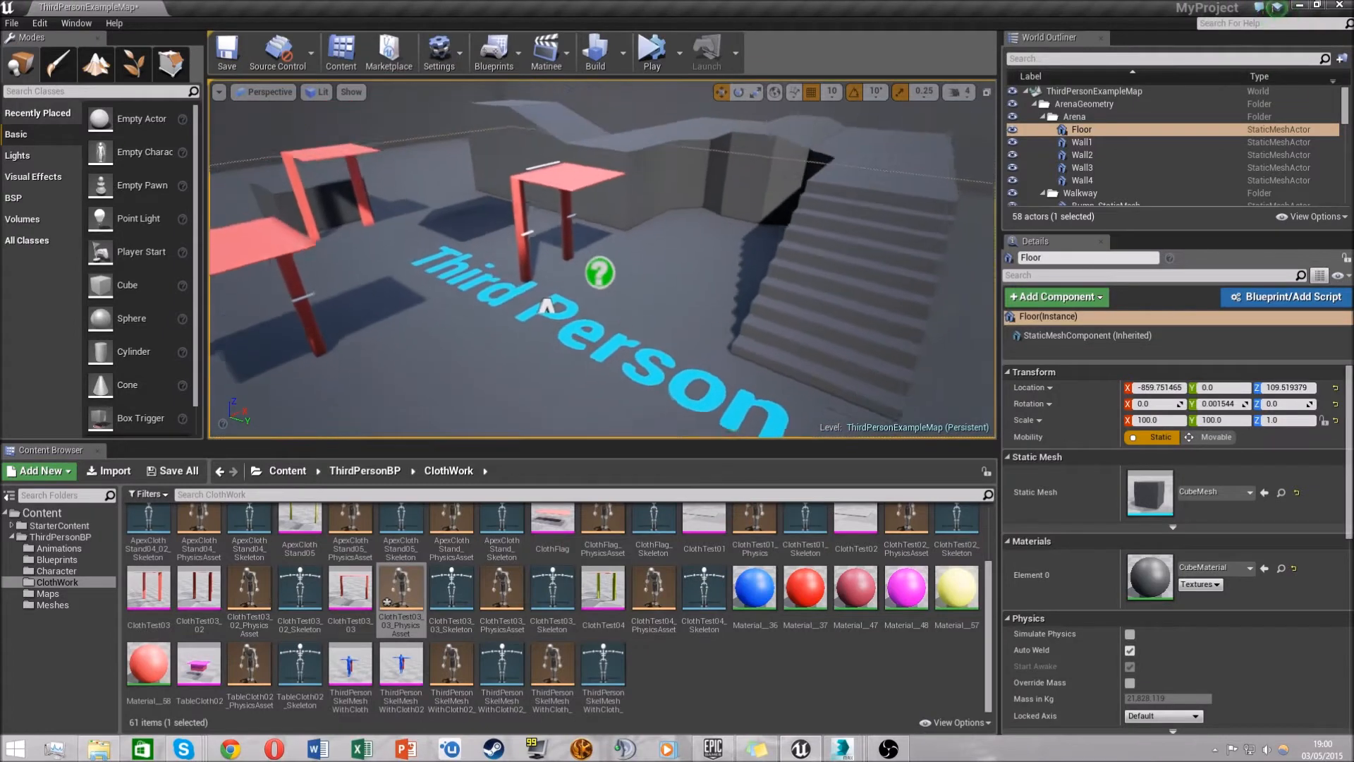
pyautogui.scroll(-1, 544, 307)
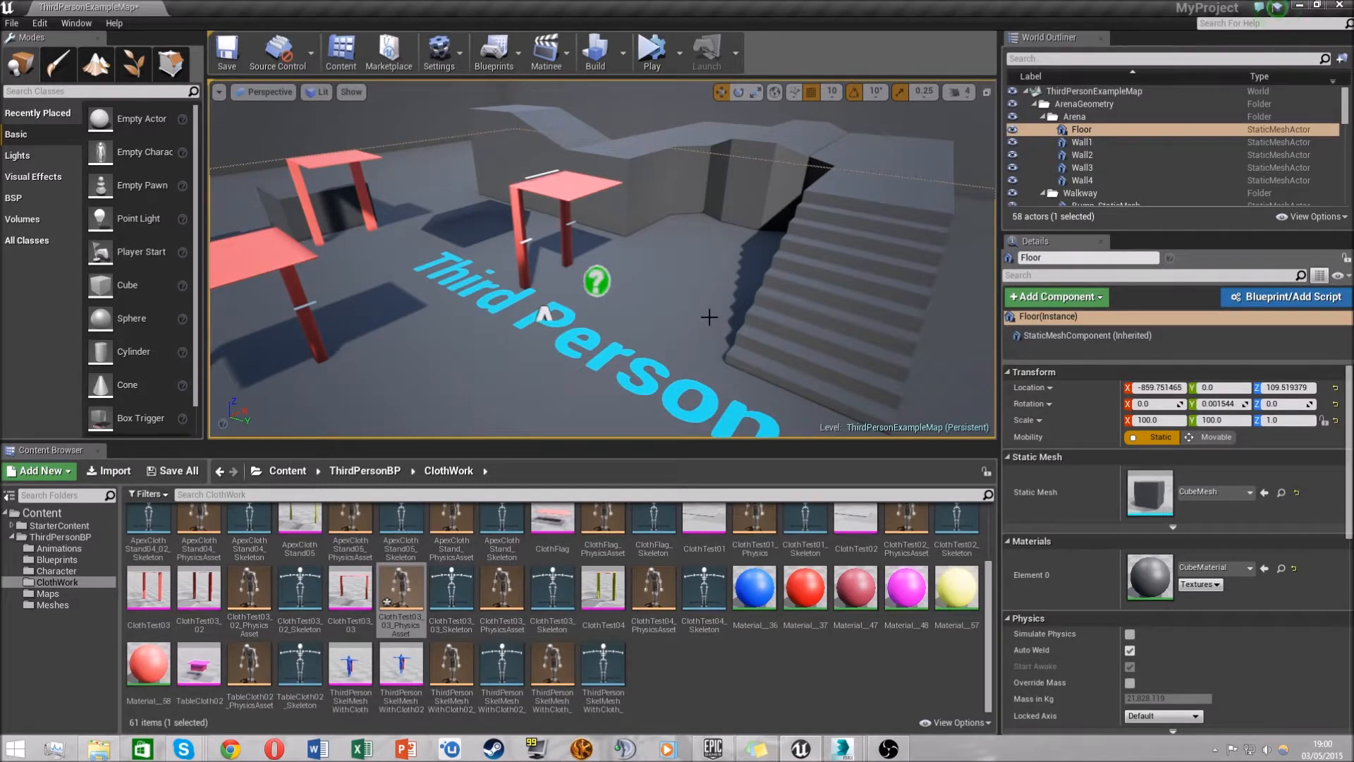
# Fly through the level to the tablecloth frames and start Simulate so the red cloth drapes
pyautogui.moveTo(709, 337); pyautogui.dragTo(657, 401)
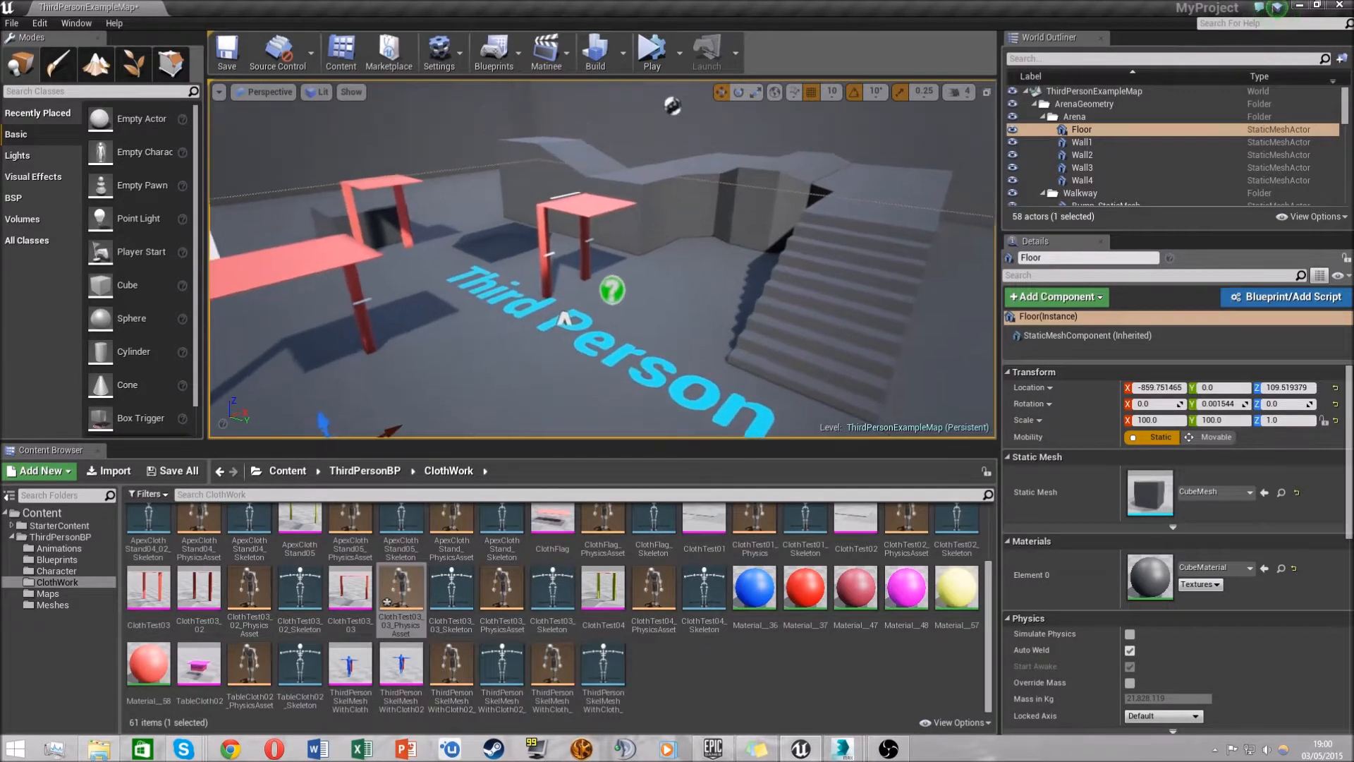
pyautogui.moveTo(688, 318); pyautogui.dragTo(677, 265)
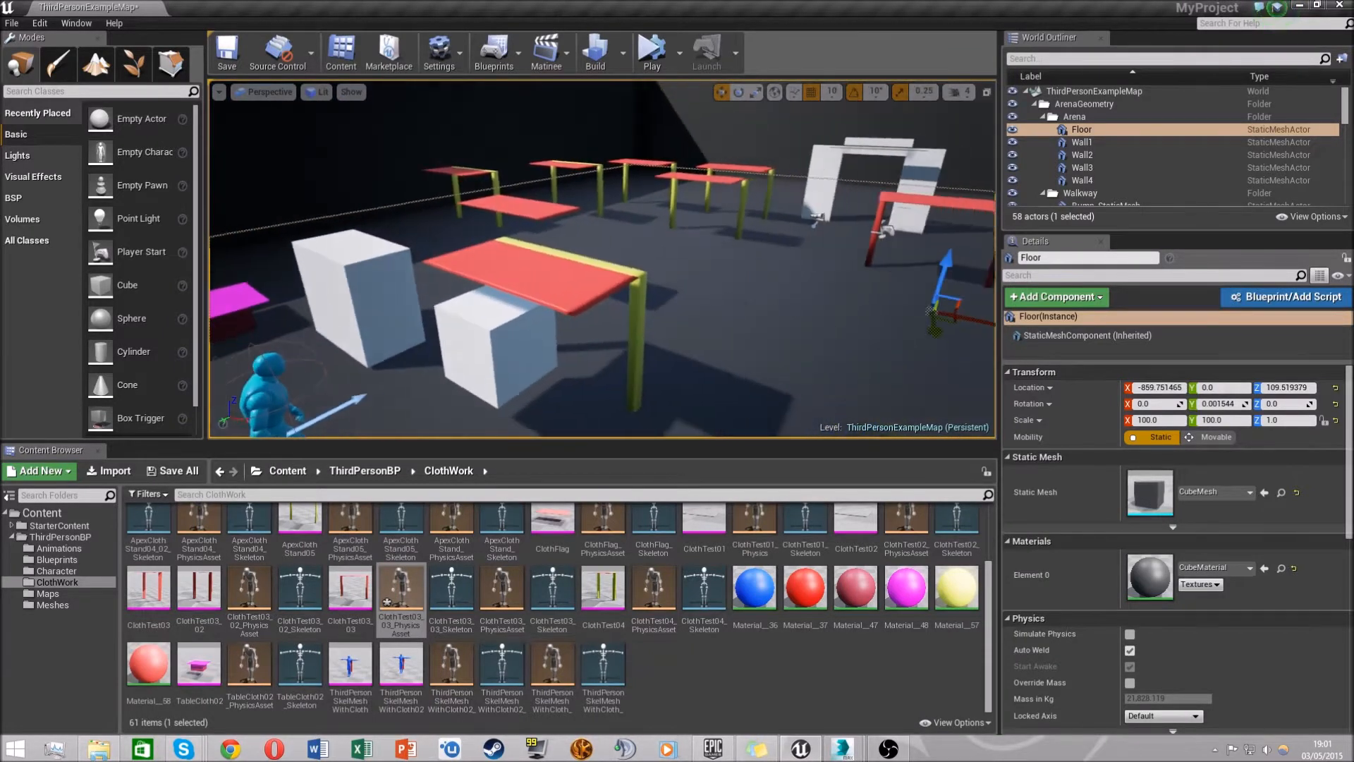
pyautogui.moveTo(678, 265)
pyautogui.mouseDown()
pyautogui.moveTo(735, 118)
pyautogui.moveTo(735, 64)
pyautogui.moveTo(702, 347)
pyautogui.mouseUp()
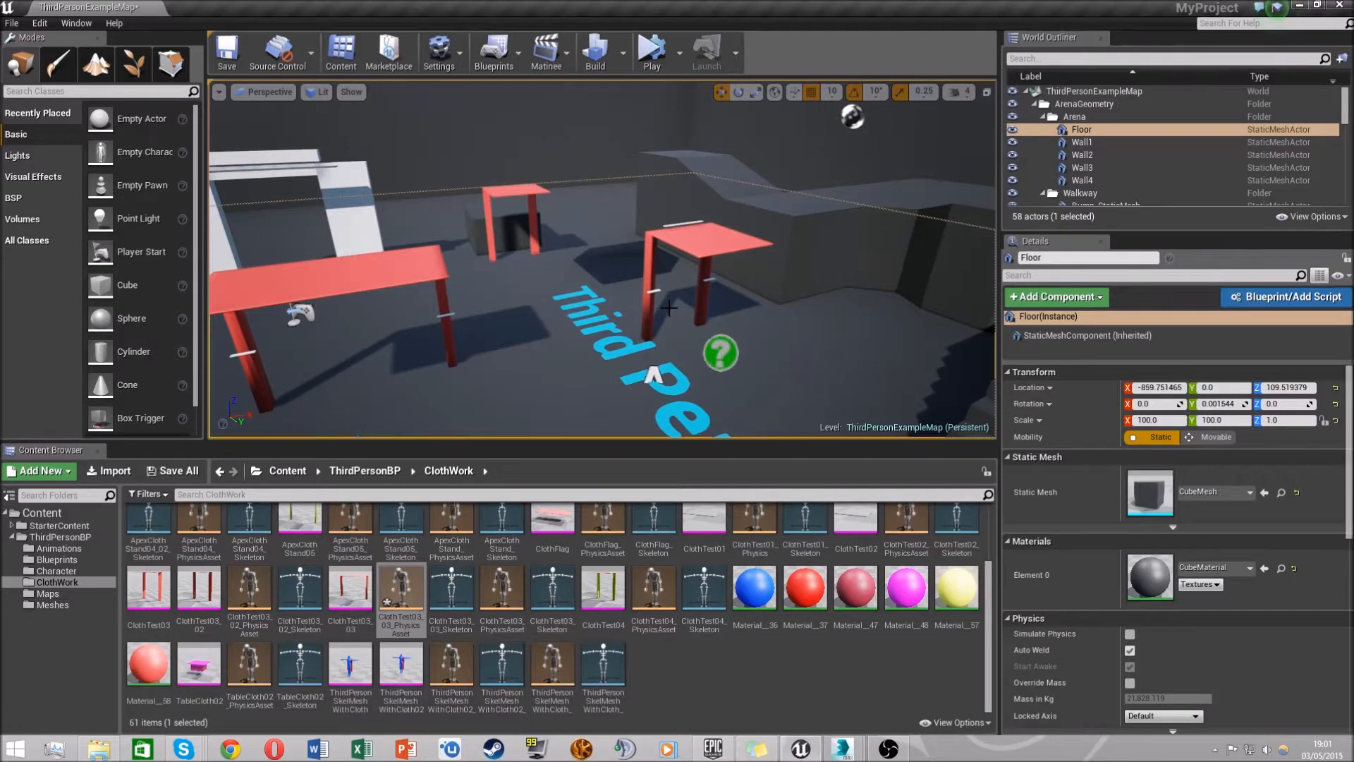
pyautogui.click(653, 53)
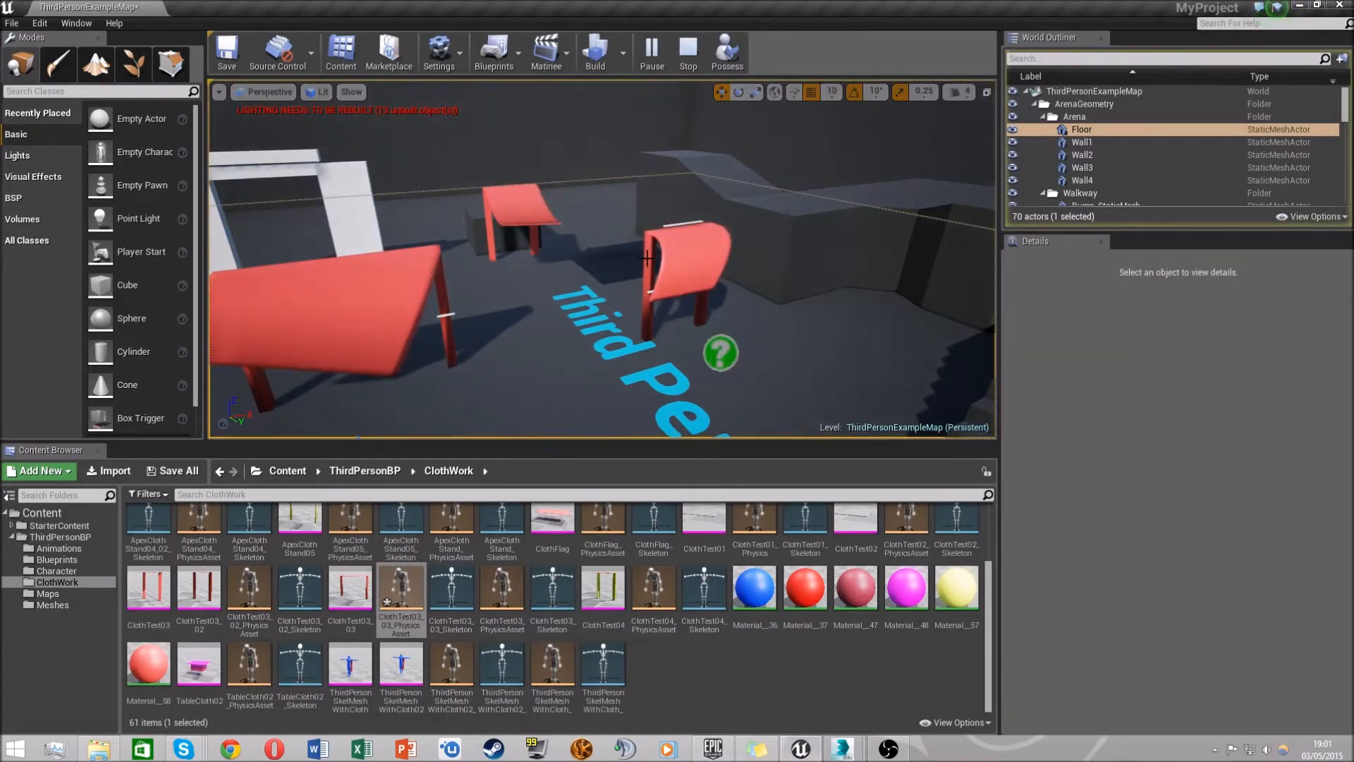
# Circle the draping tablecloths to inspect them, then stop the simulation so the cloth resets
pyautogui.moveTo(581, 286)
pyautogui.mouseDown(button='right')
pyautogui.moveTo(550, 292)
pyautogui.moveTo(515, 268)
pyautogui.mouseUp(button='right')
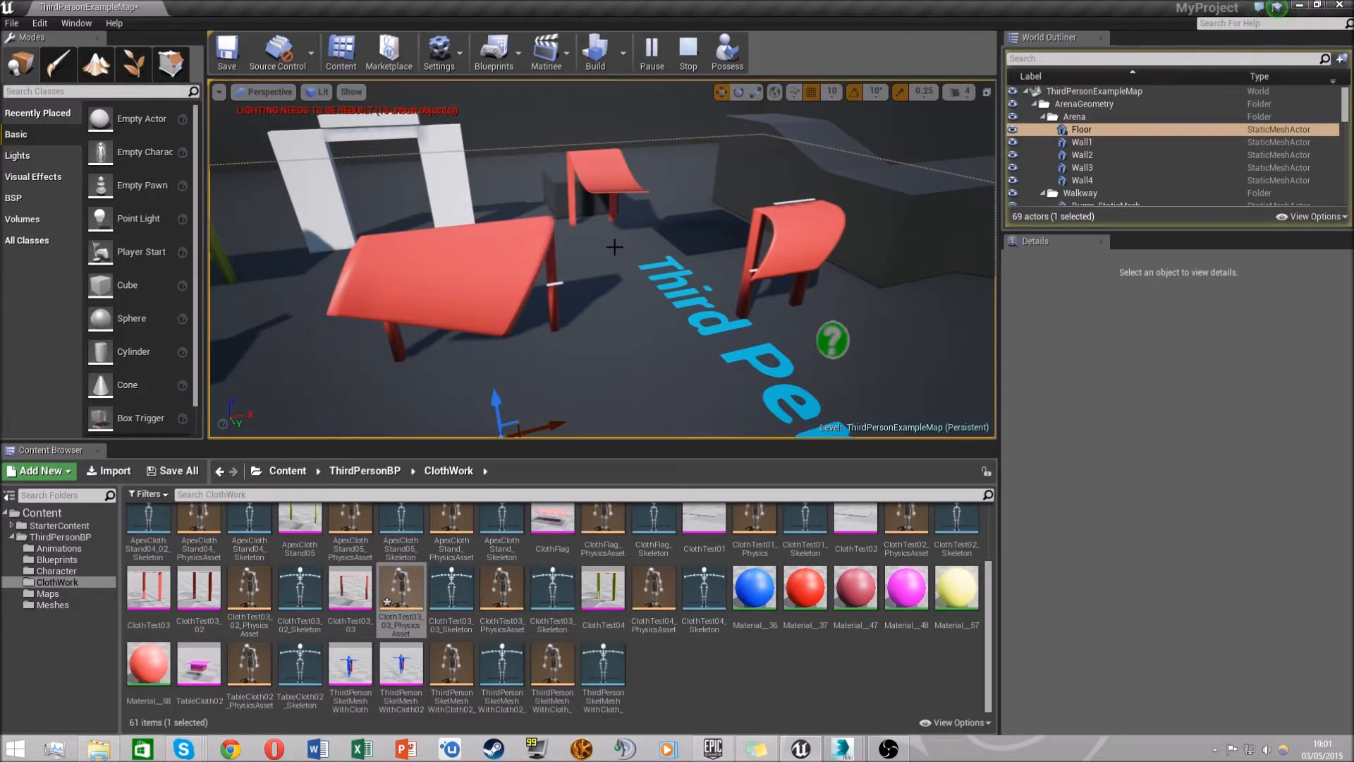
pyautogui.moveTo(621, 306); pyautogui.dragTo(620, 306, button='right')
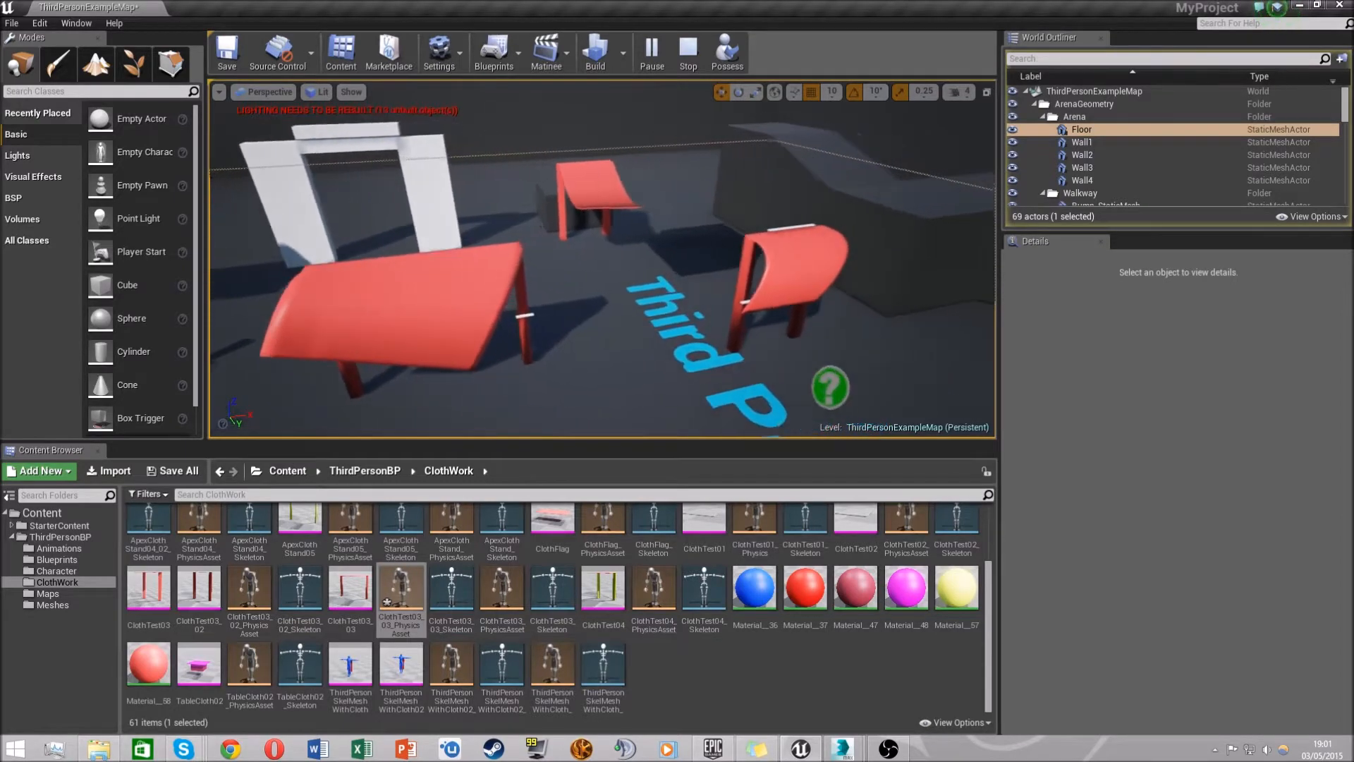
pyautogui.moveTo(614, 313); pyautogui.dragTo(614, 313, button='right')
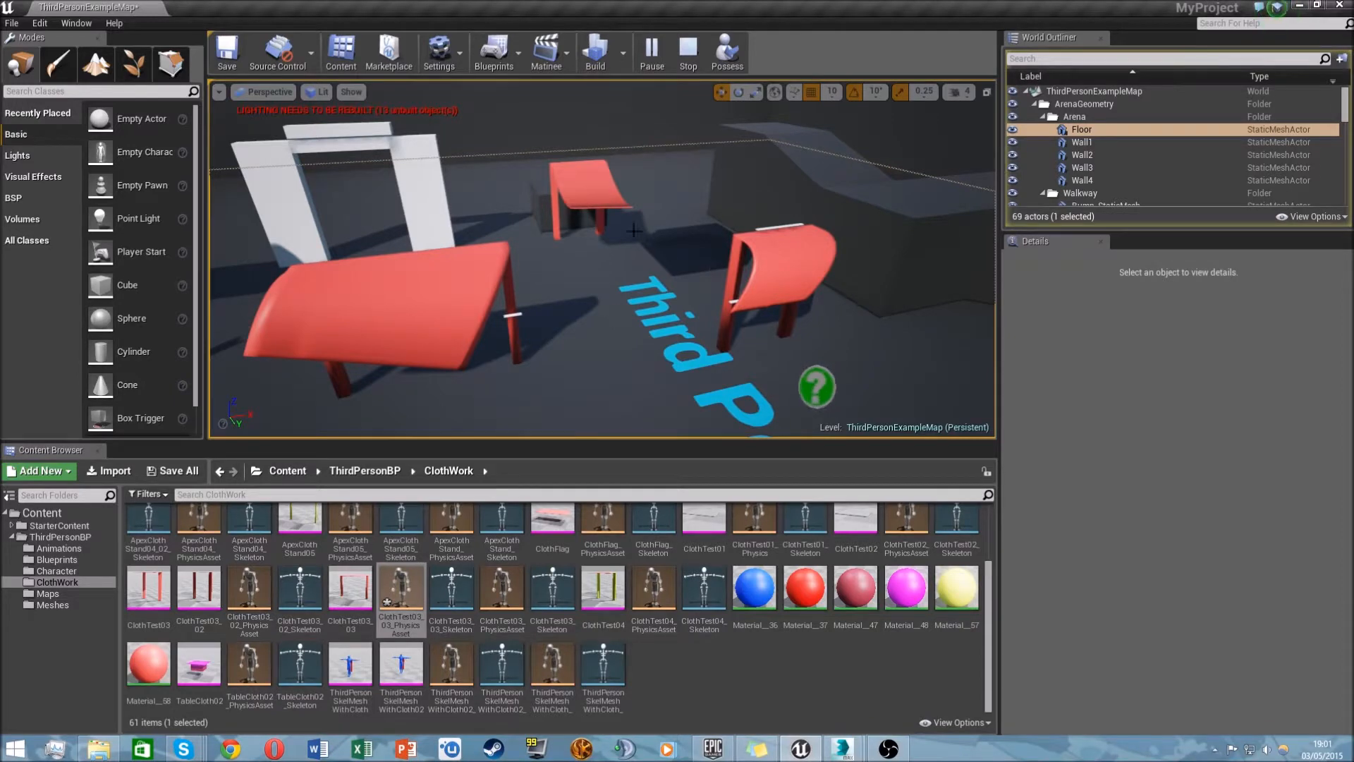
pyautogui.click(687, 51)
# Start Play In Editor and run the character across the level toward the red frames
pyautogui.click(673, 50)
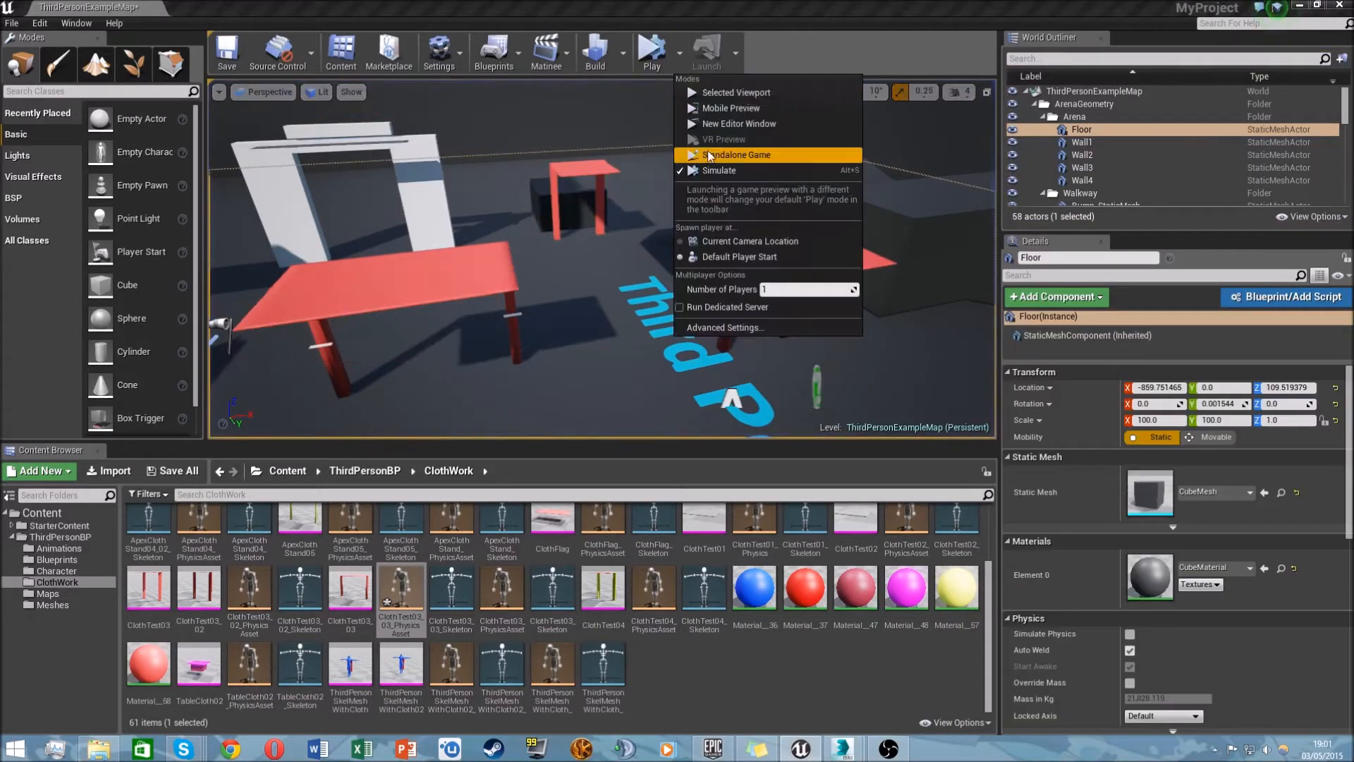
pyautogui.click(718, 93)
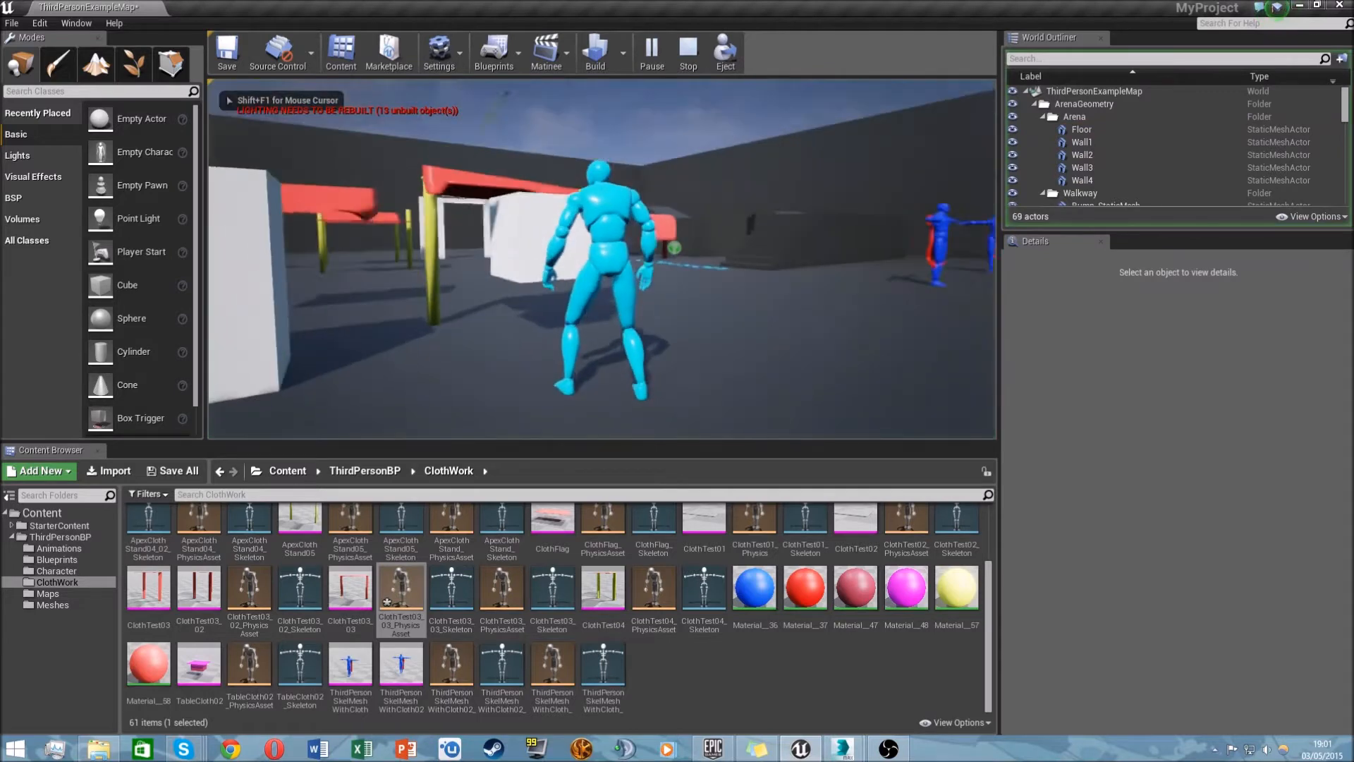
pyautogui.press('w')
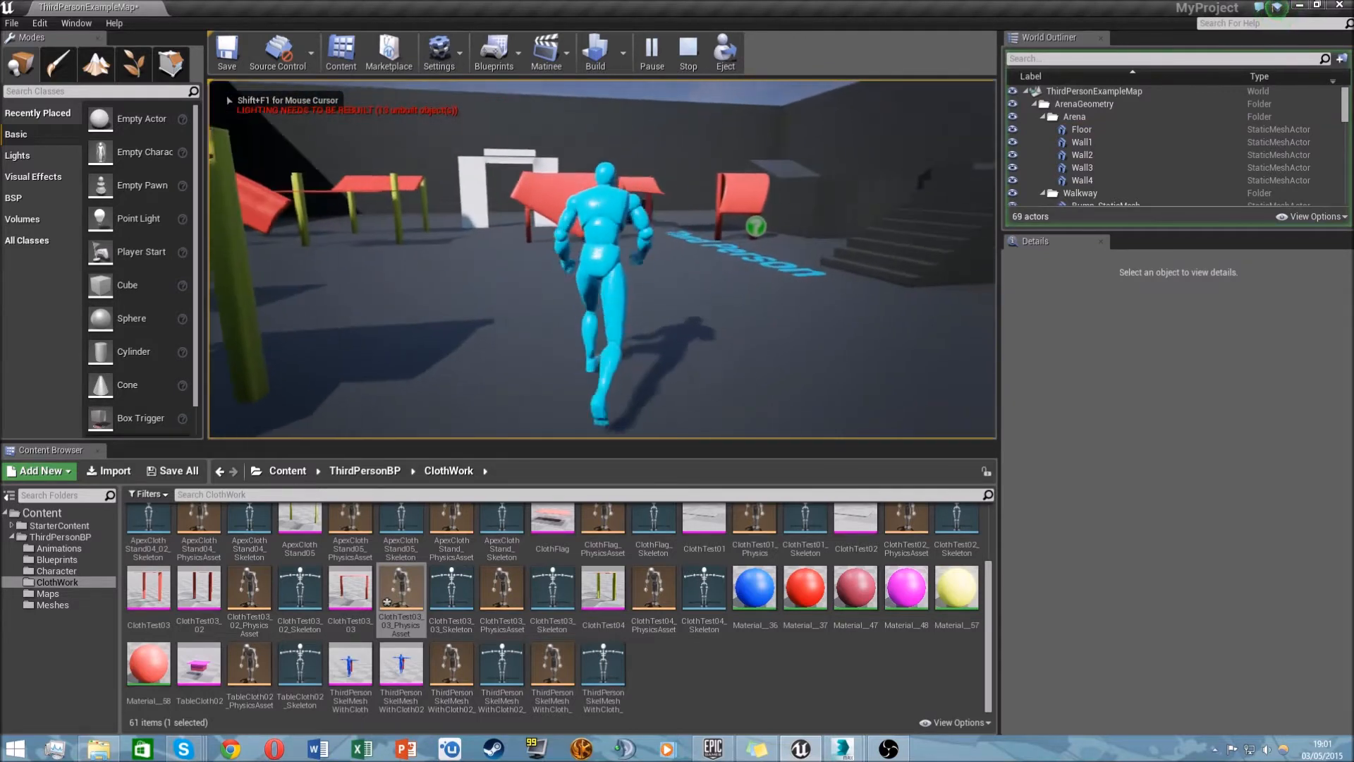
pyautogui.press('w')
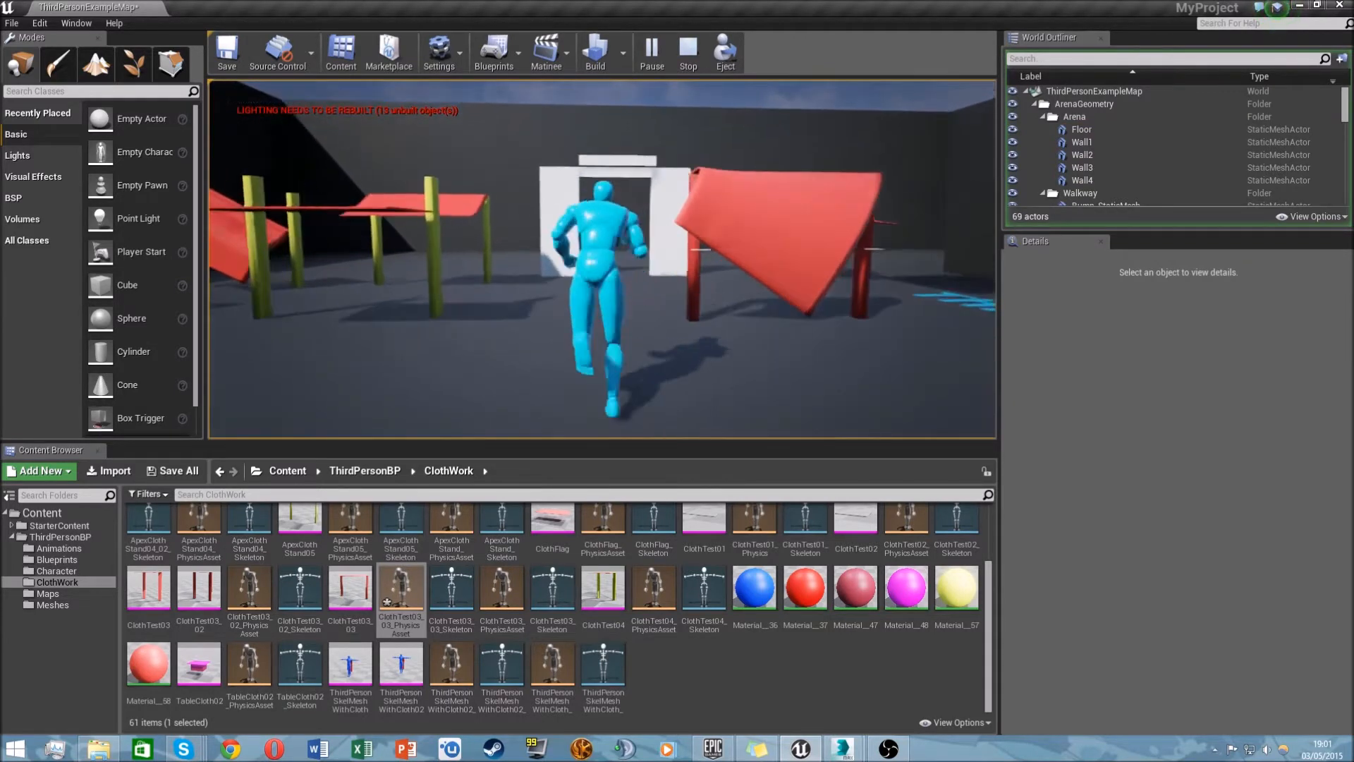
pyautogui.press('w')
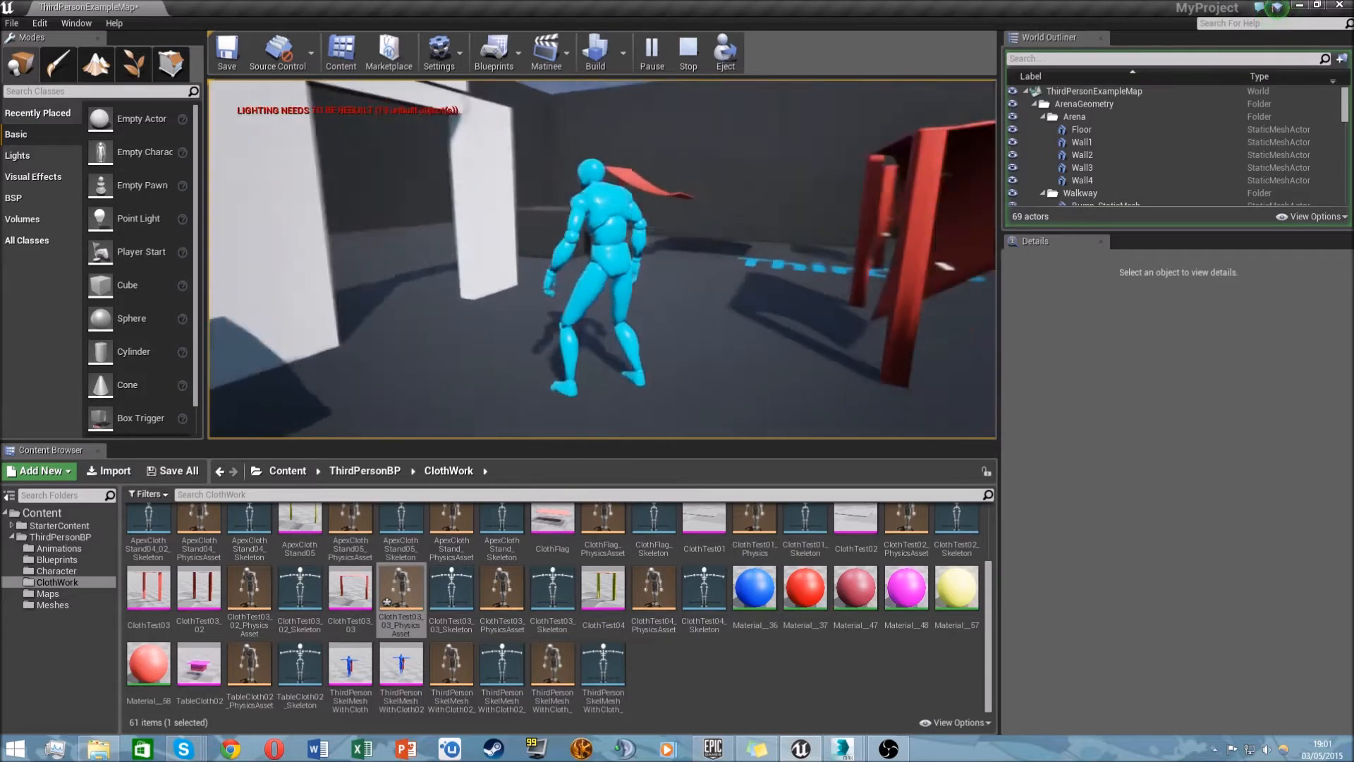
pyautogui.press('w')
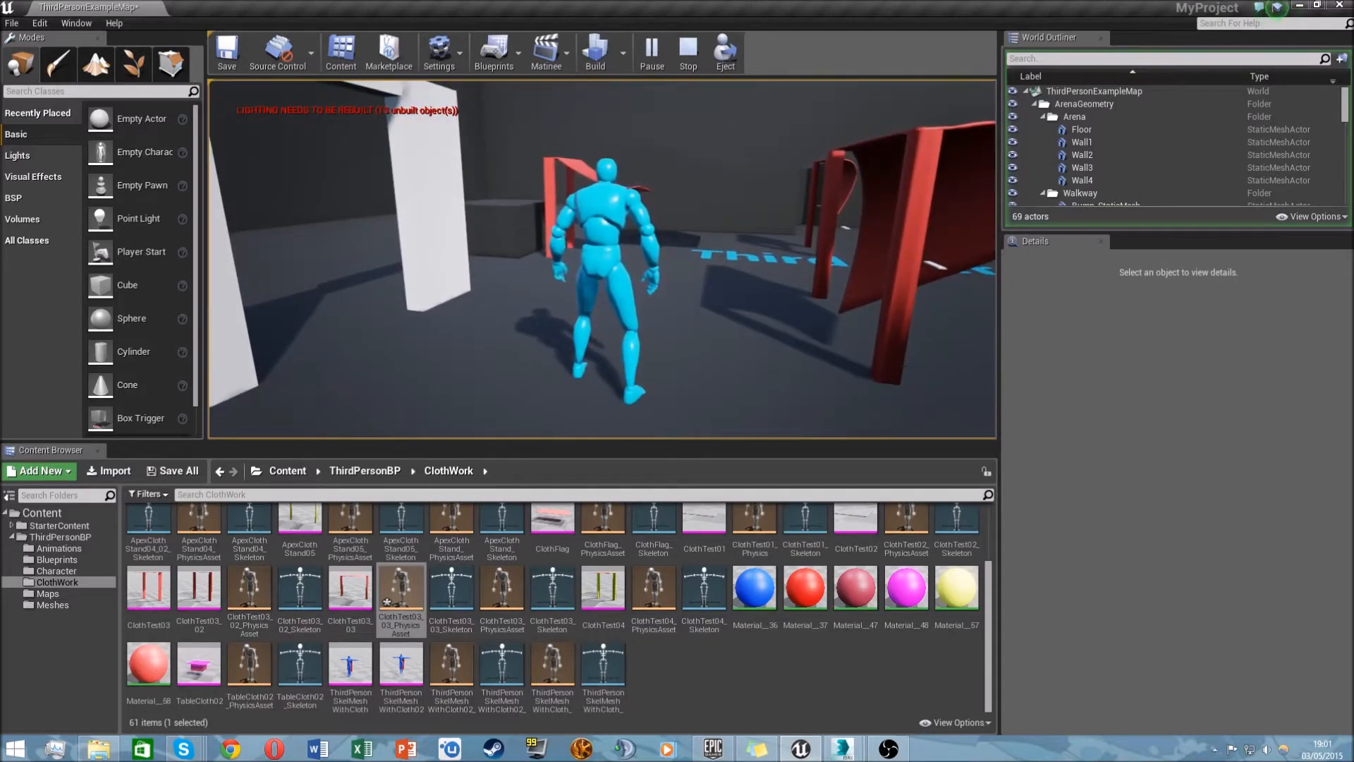
pyautogui.press('w')
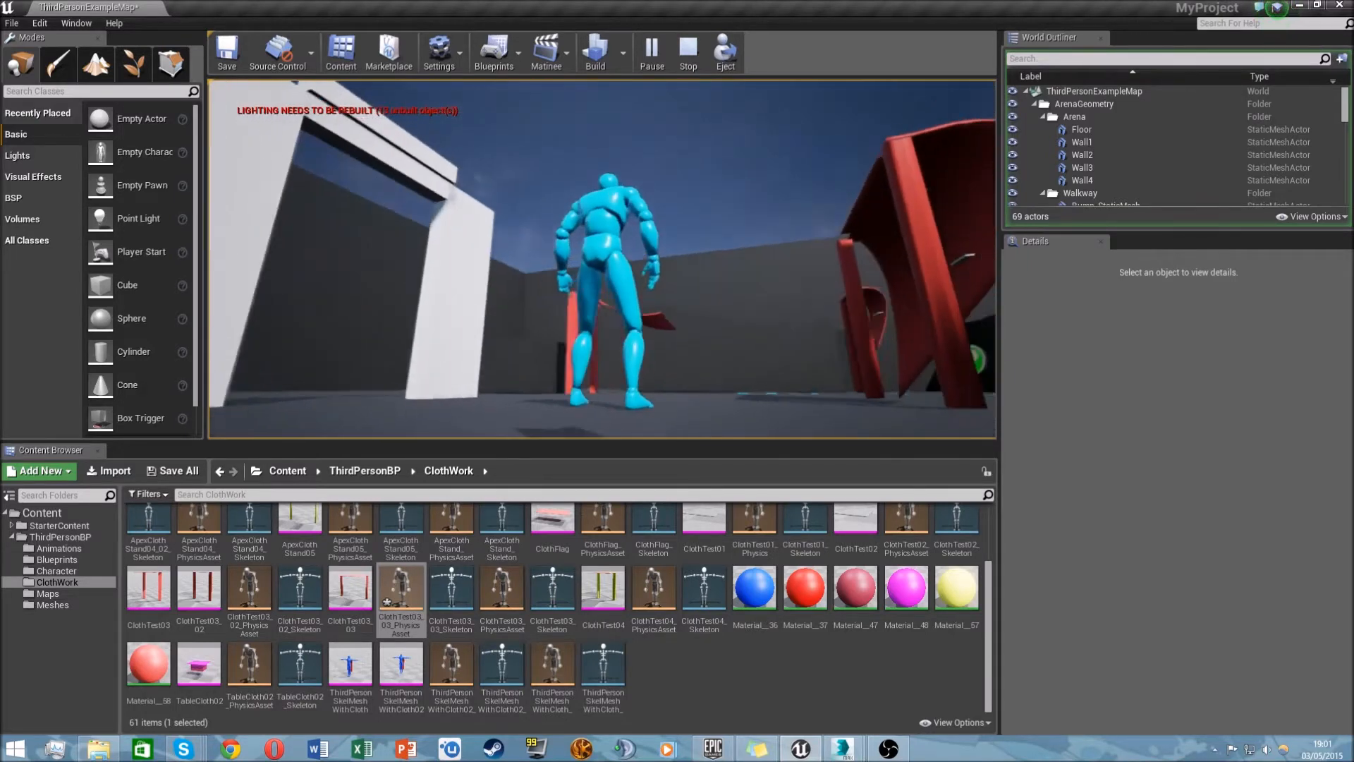
pyautogui.press('w')
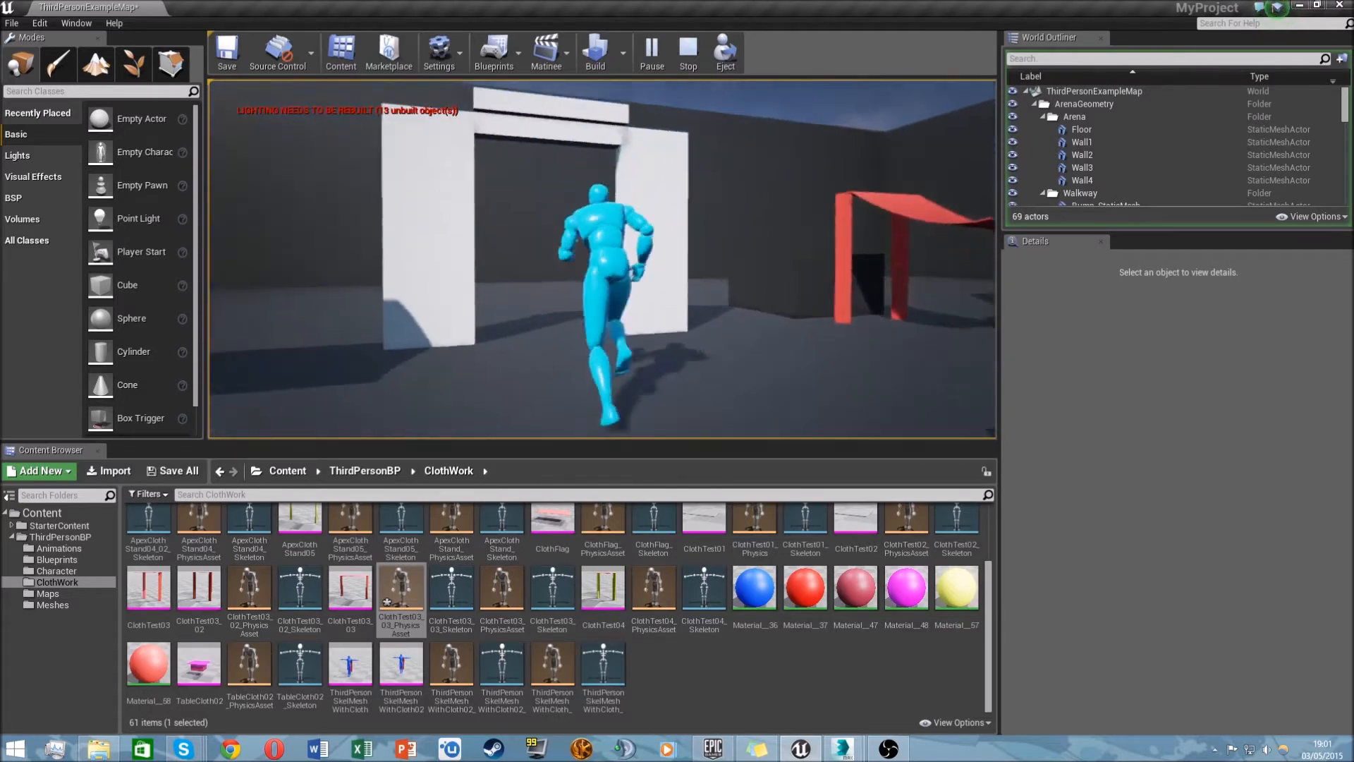
pyautogui.press('w')
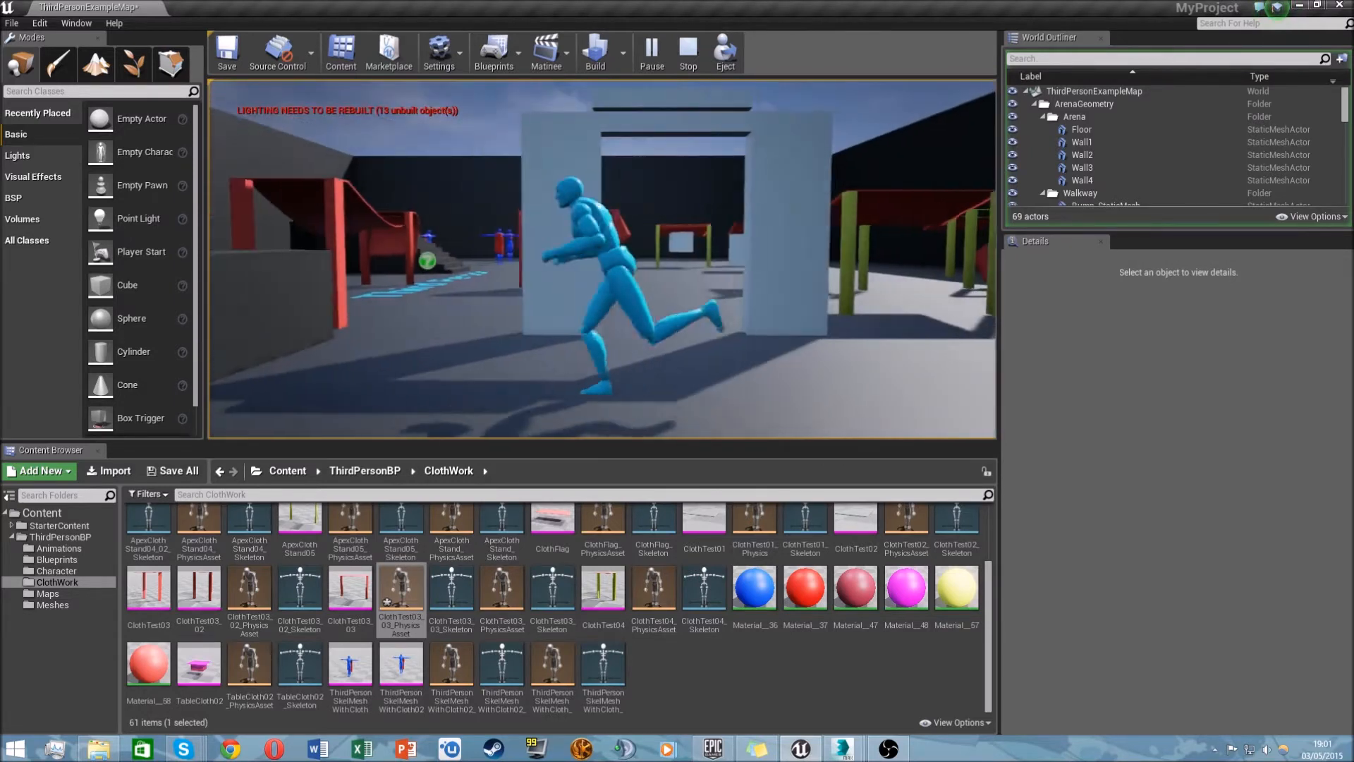
# Jump onto the box, walk along the wall top and drop through the white archway, then stand idle
pyautogui.press('w')
pyautogui.press('space')
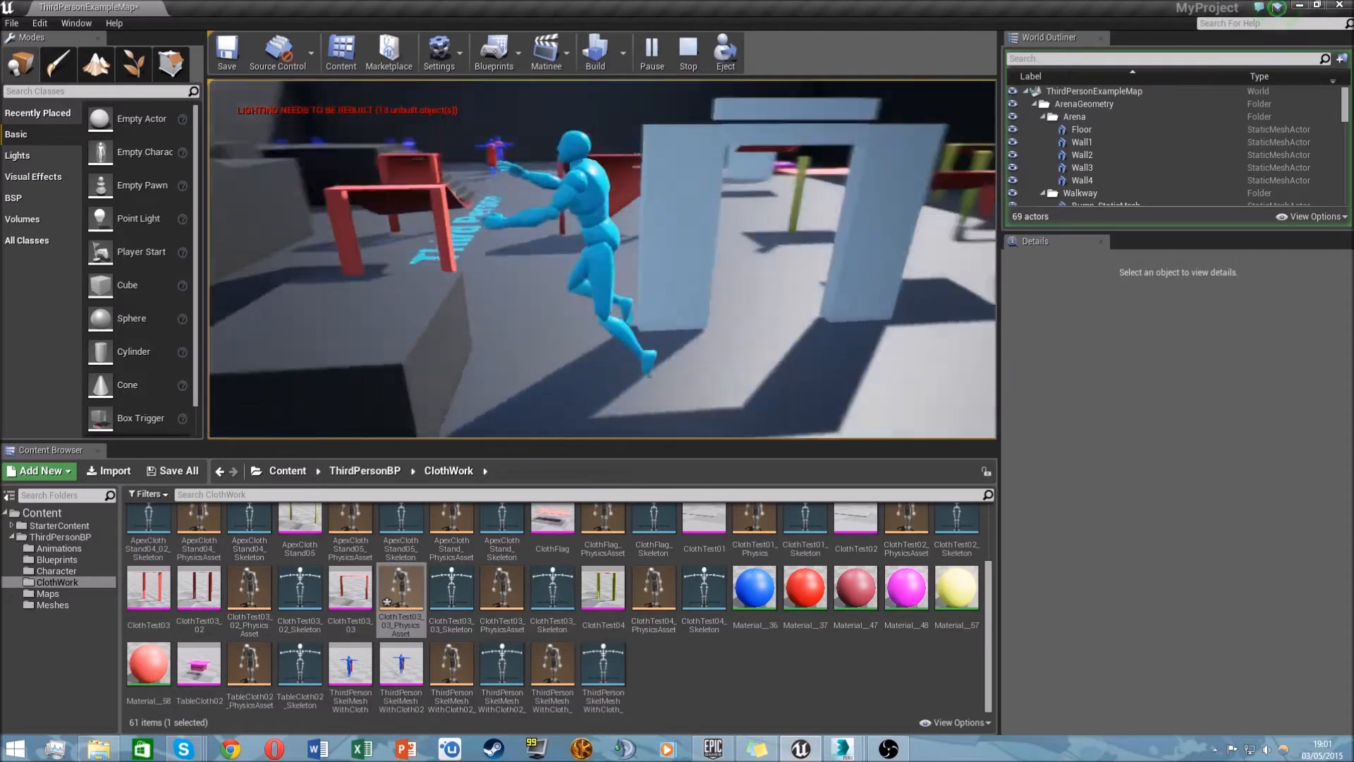
pyautogui.press('w')
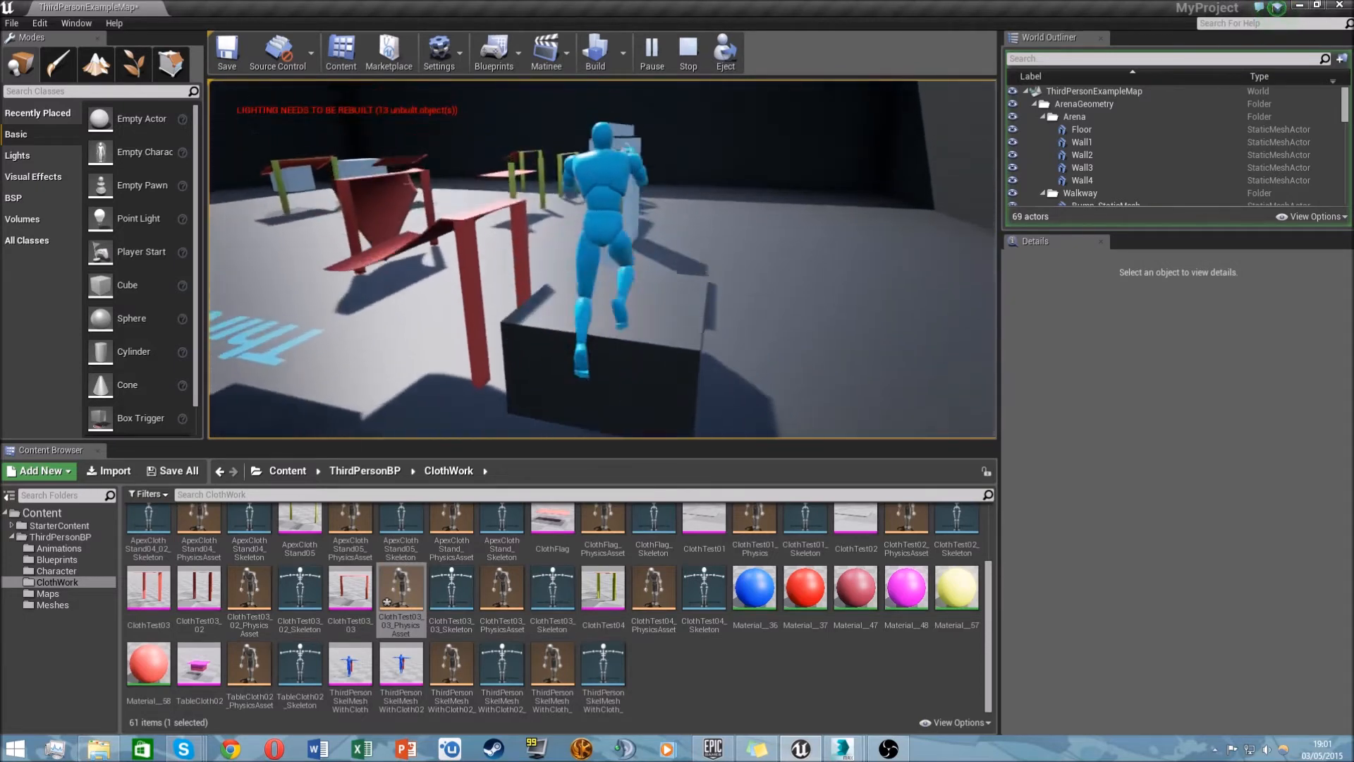
pyautogui.press('w')
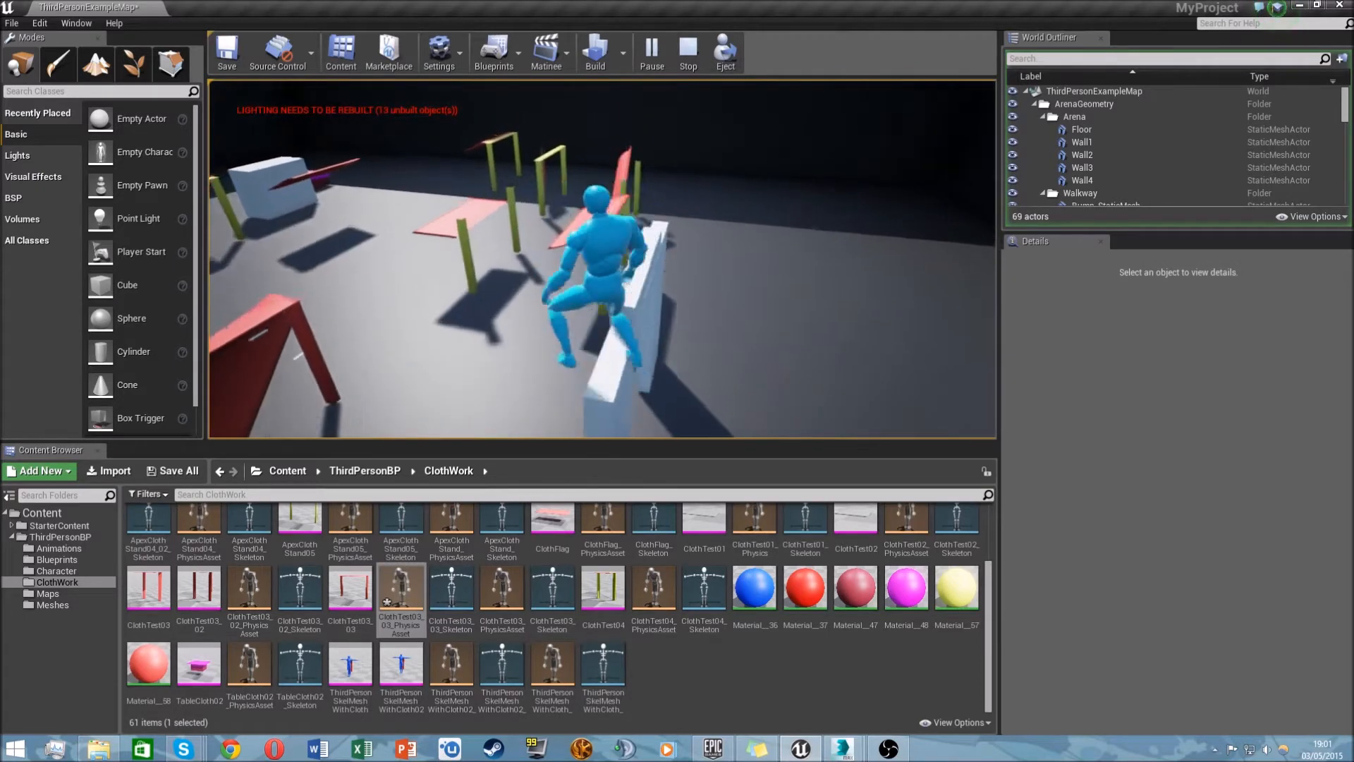
pyautogui.press('w')
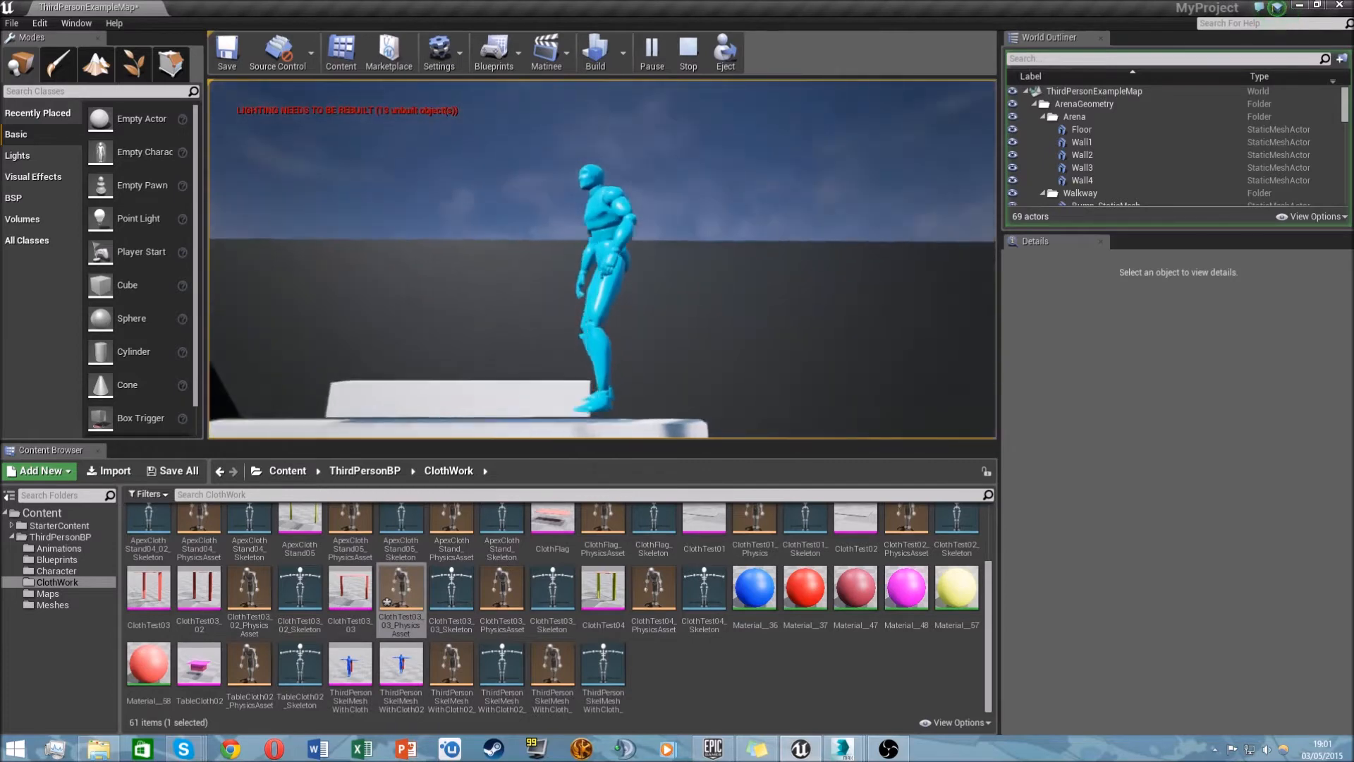
pyautogui.press('w')
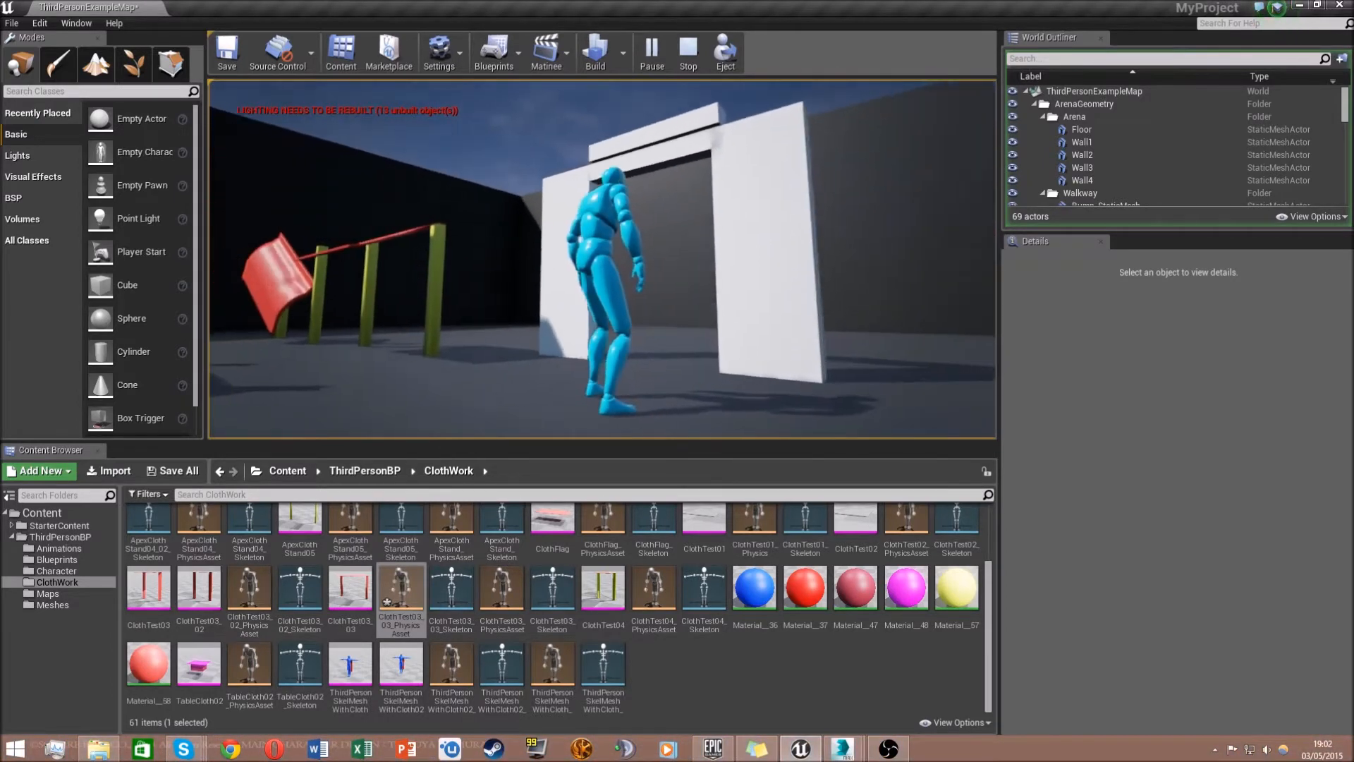
pyautogui.press('w')
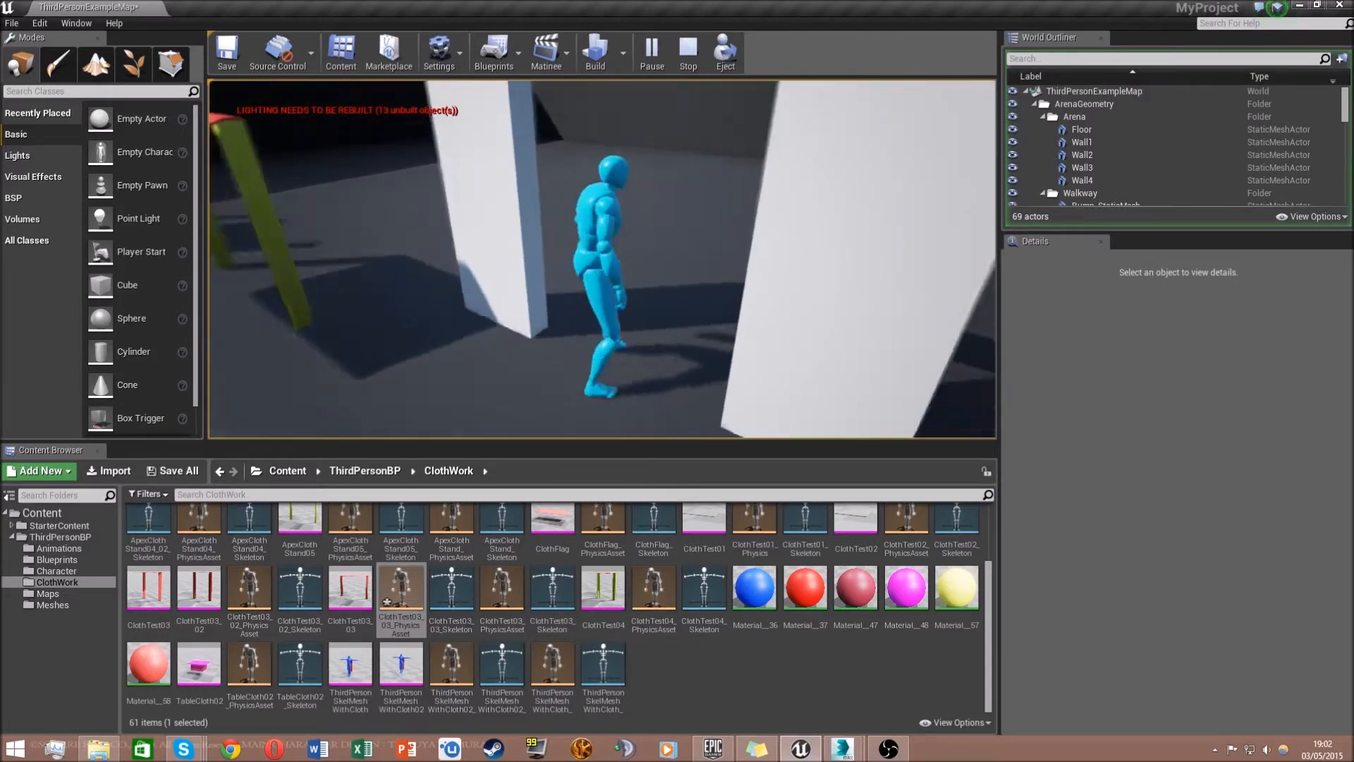
pyautogui.press('s')
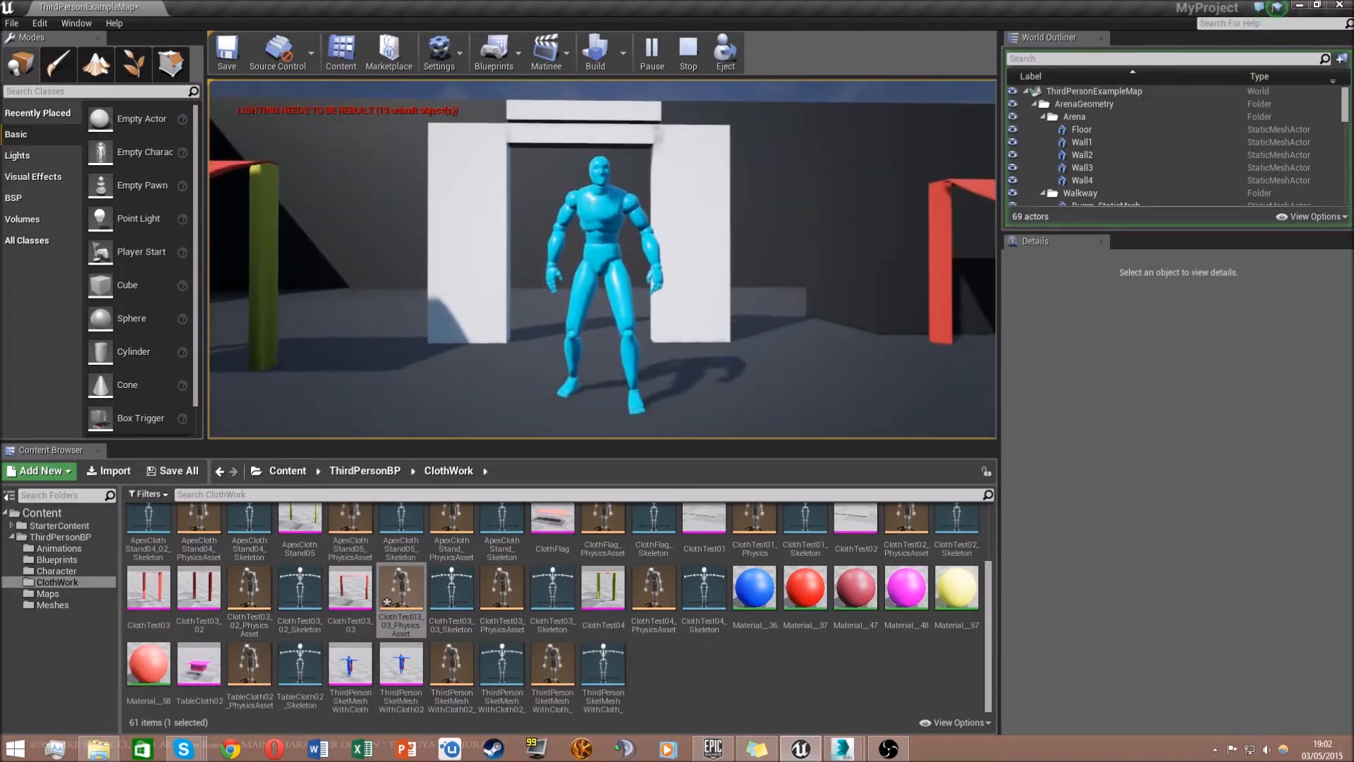
# Walk the character past the red structures and around the red cloth arch
pyautogui.press('d')
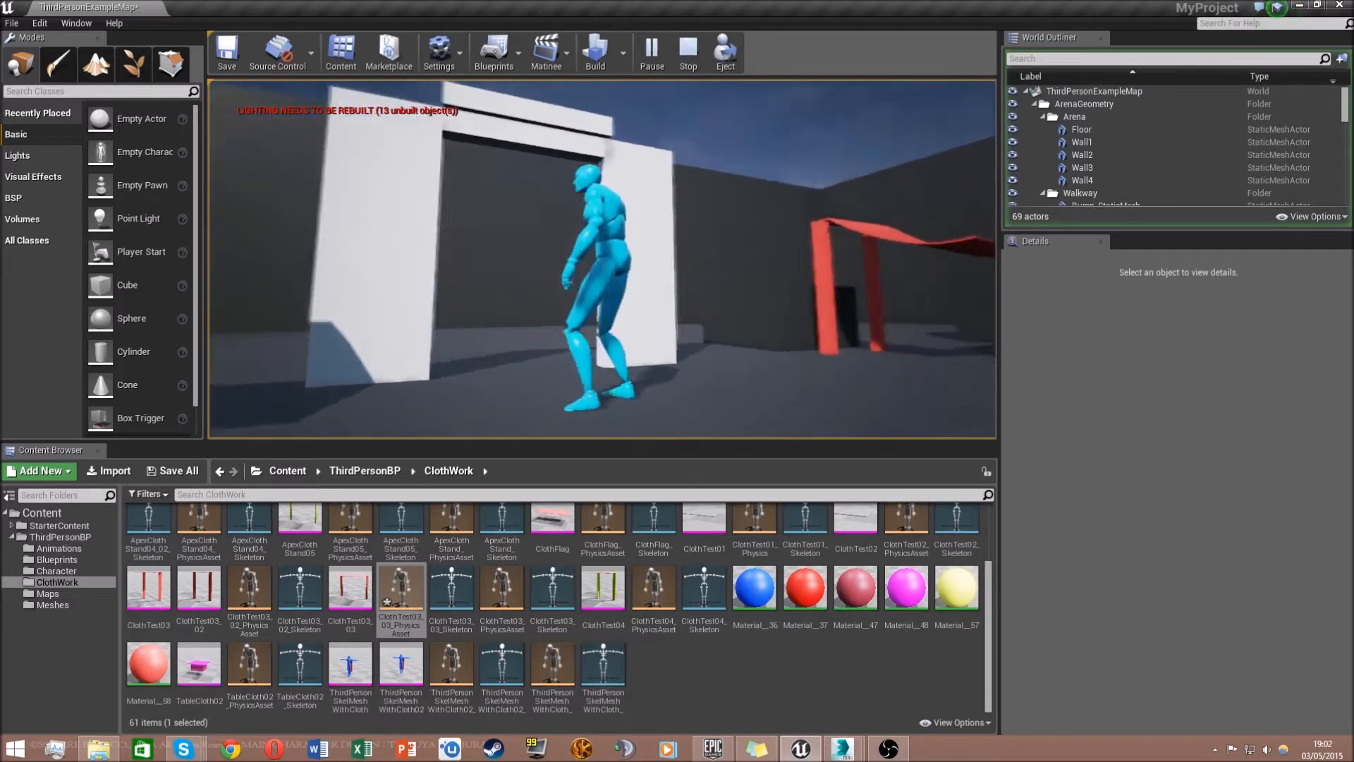
pyautogui.press('d')
pyautogui.press('w')
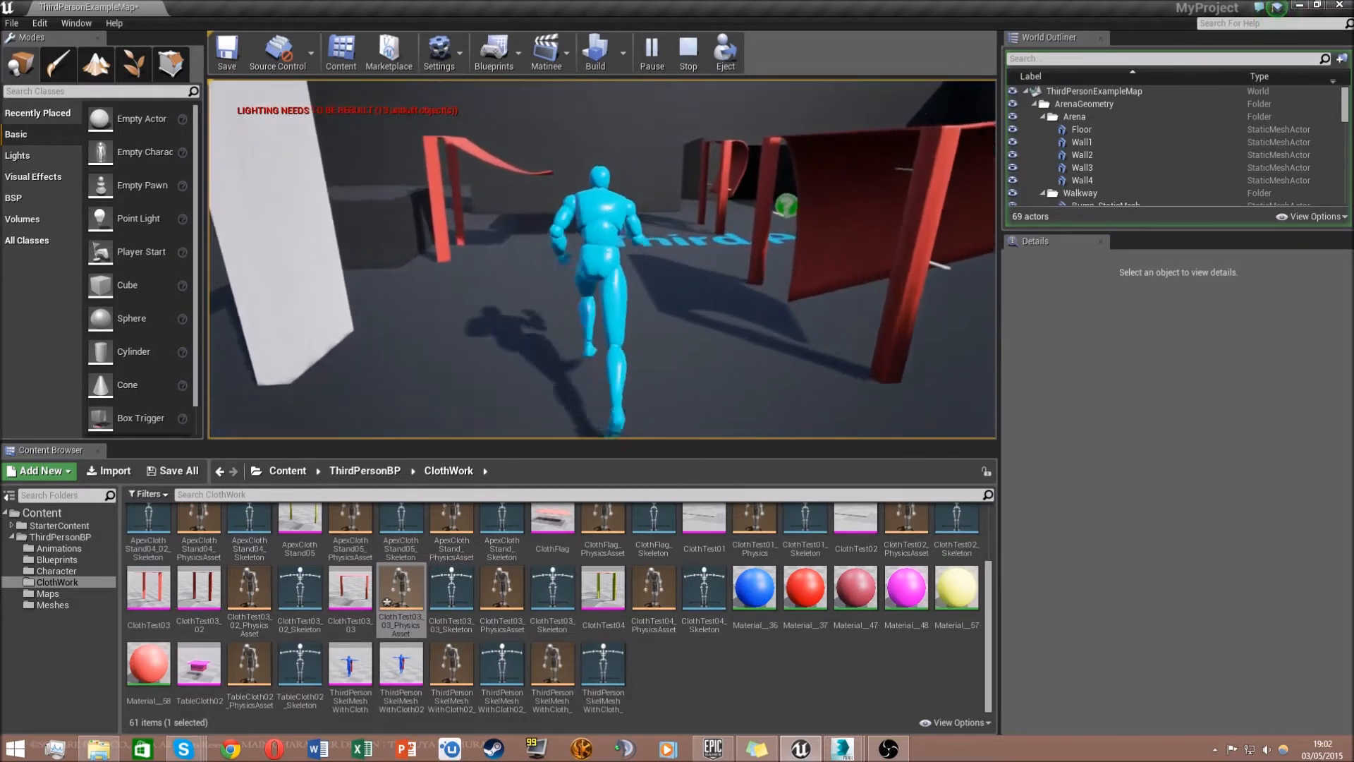
pyautogui.press('d')
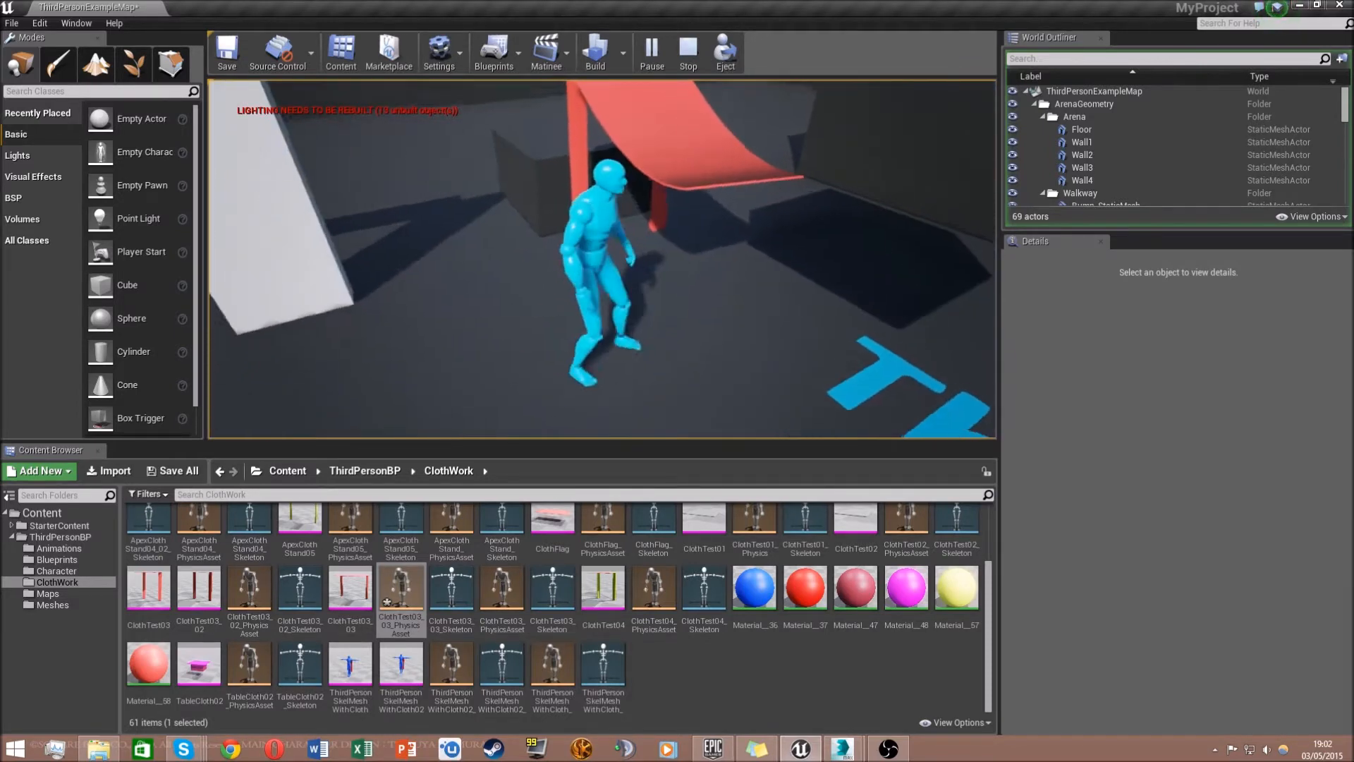
pyautogui.press('s')
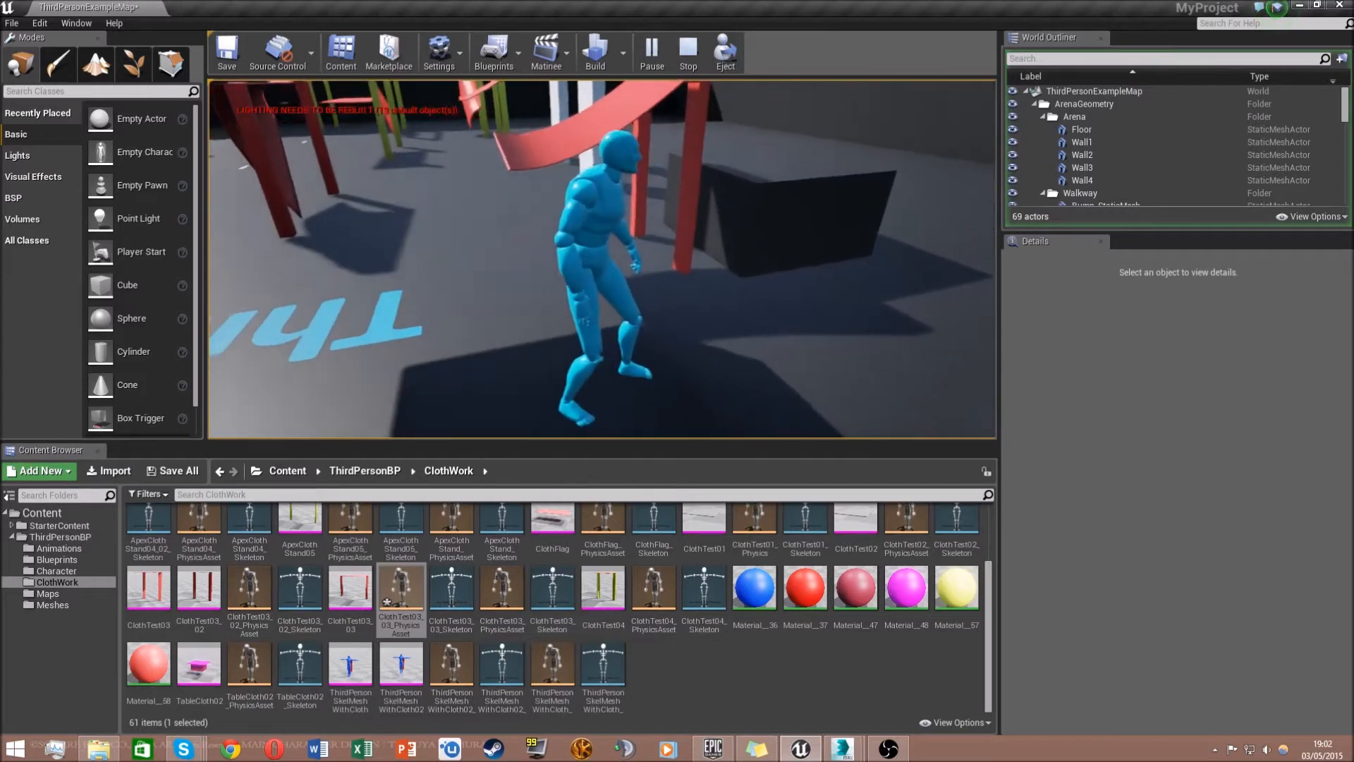
pyautogui.press('w')
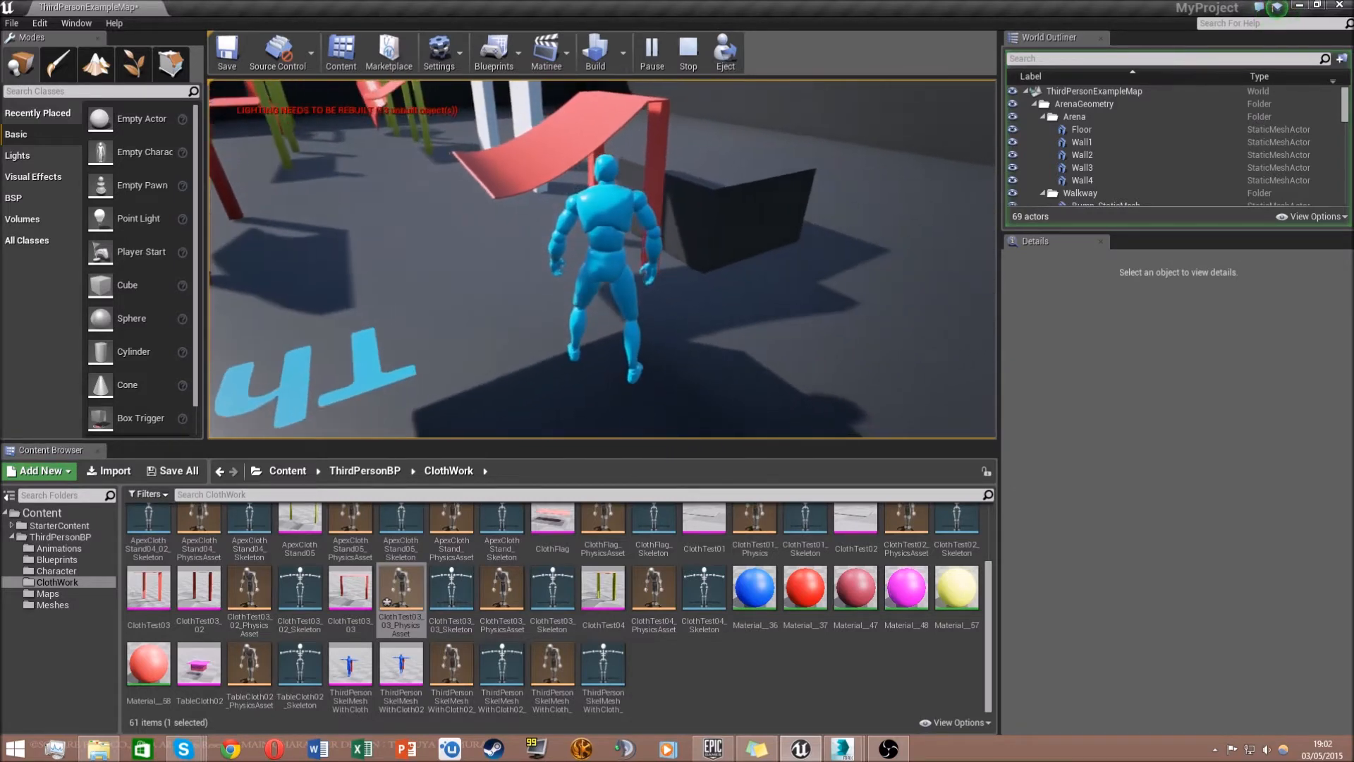
pyautogui.press('a')
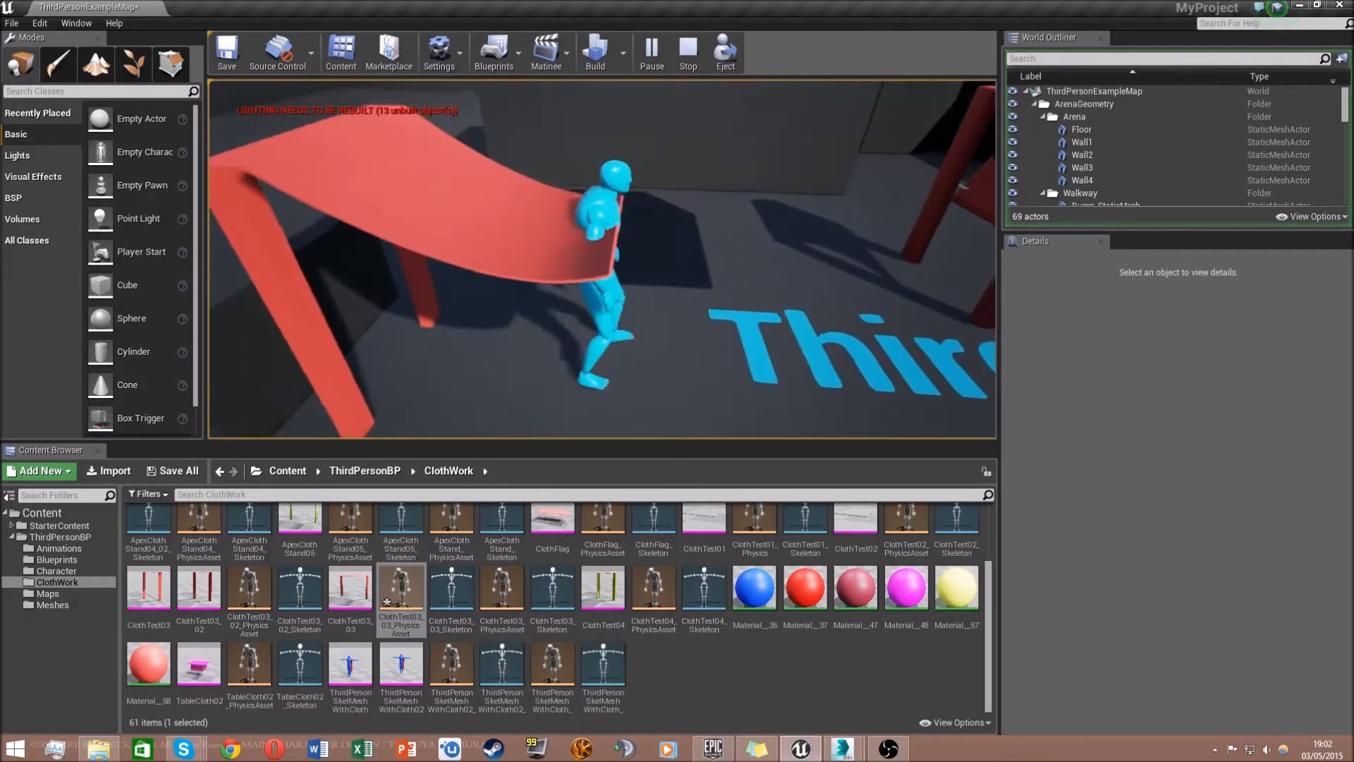
# Walk under the red arch into the cloth so it bends around the body, then head off
pyautogui.press('d')
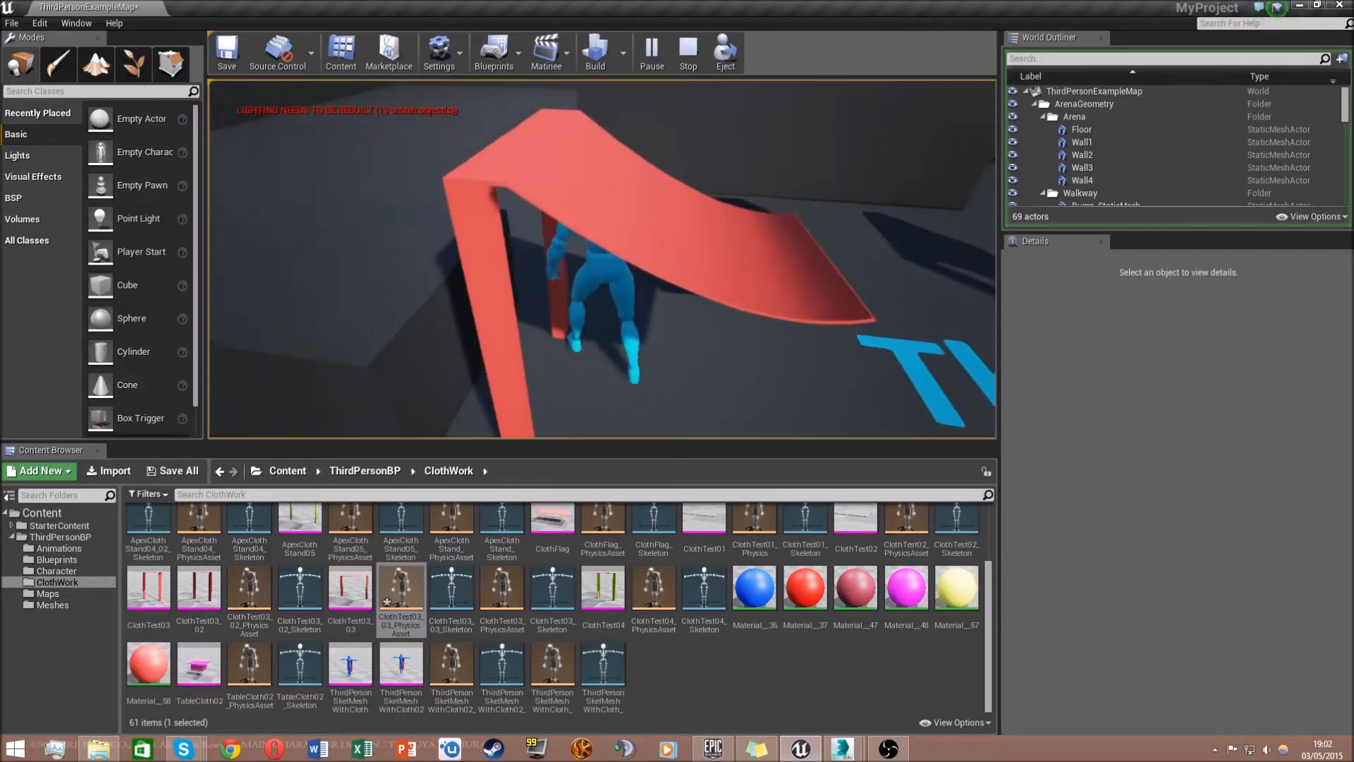
pyautogui.press('w')
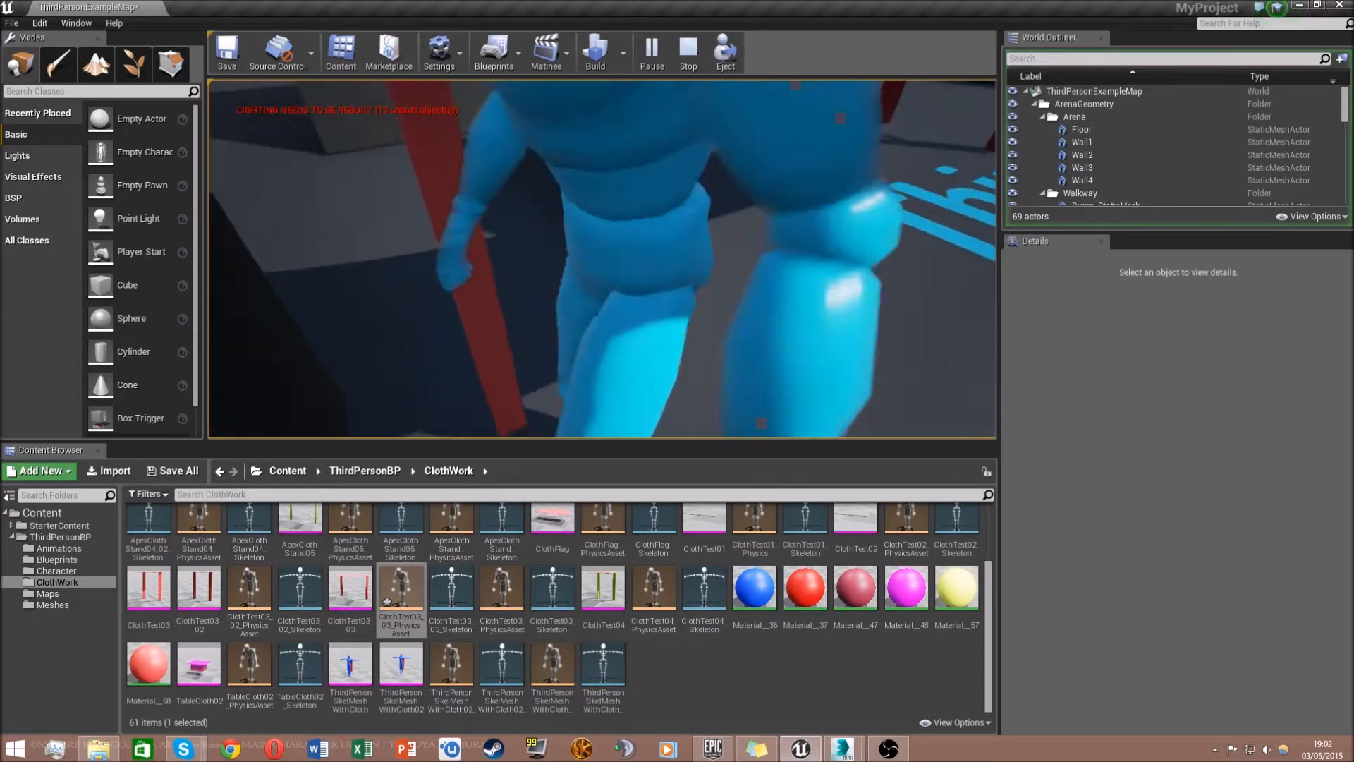
pyautogui.press('s')
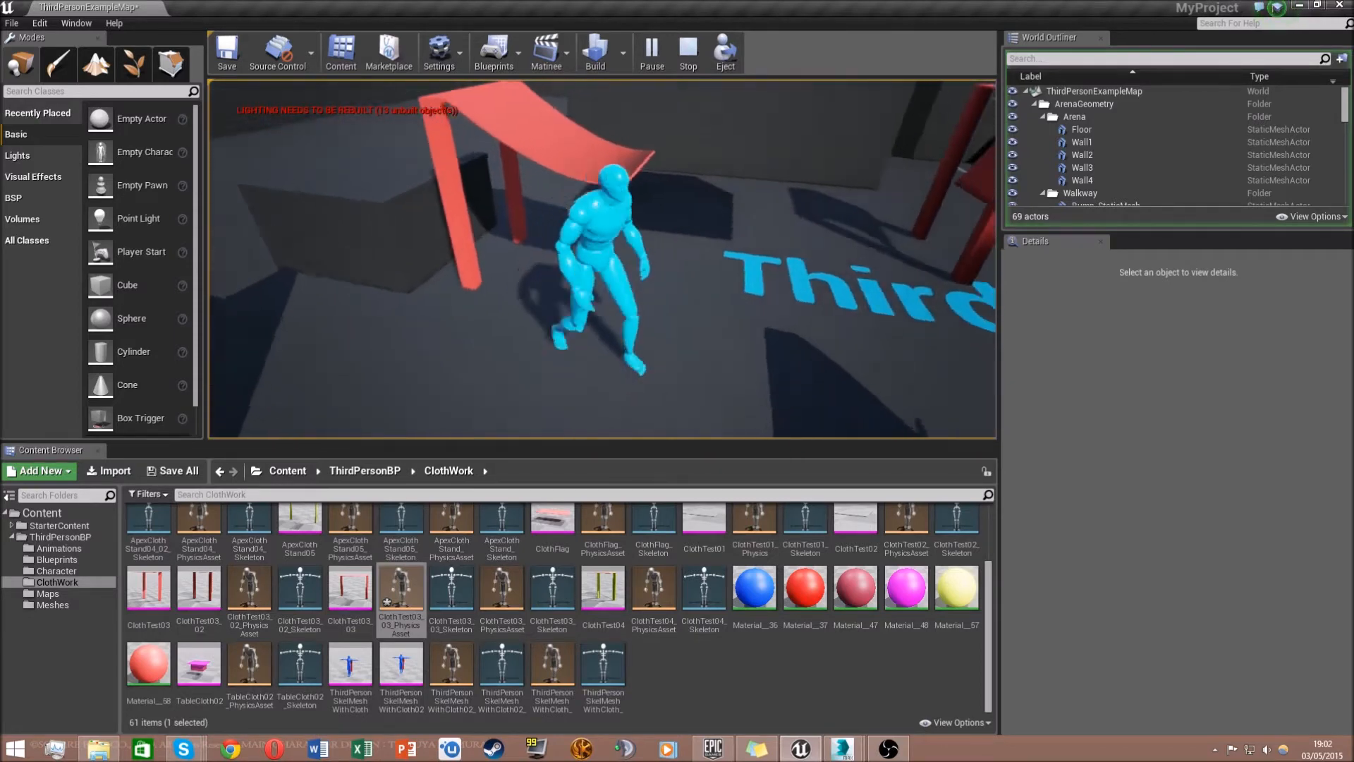
pyautogui.press('d')
pyautogui.press('w')
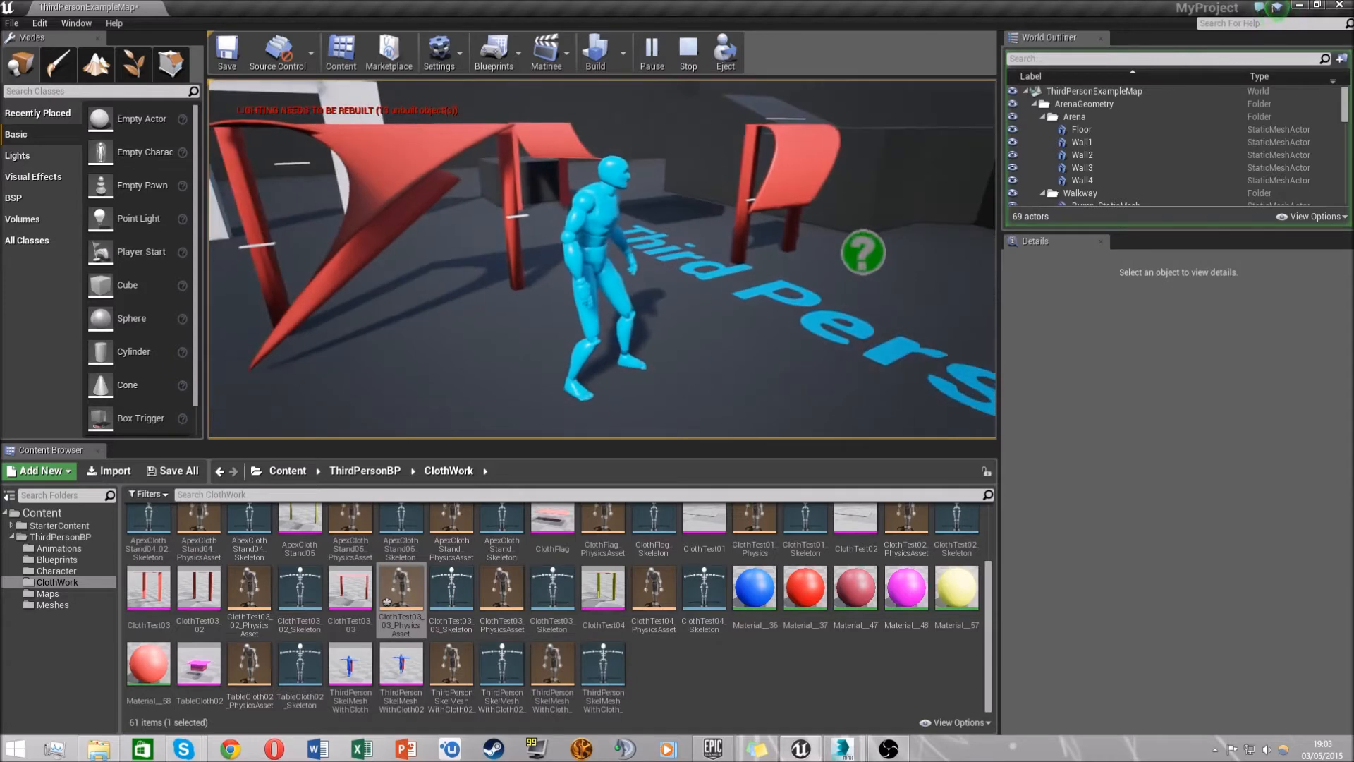
# End the play session with Esc, returning the level to the editing view
pyautogui.press('Escape')
pyautogui.click(770, 287)
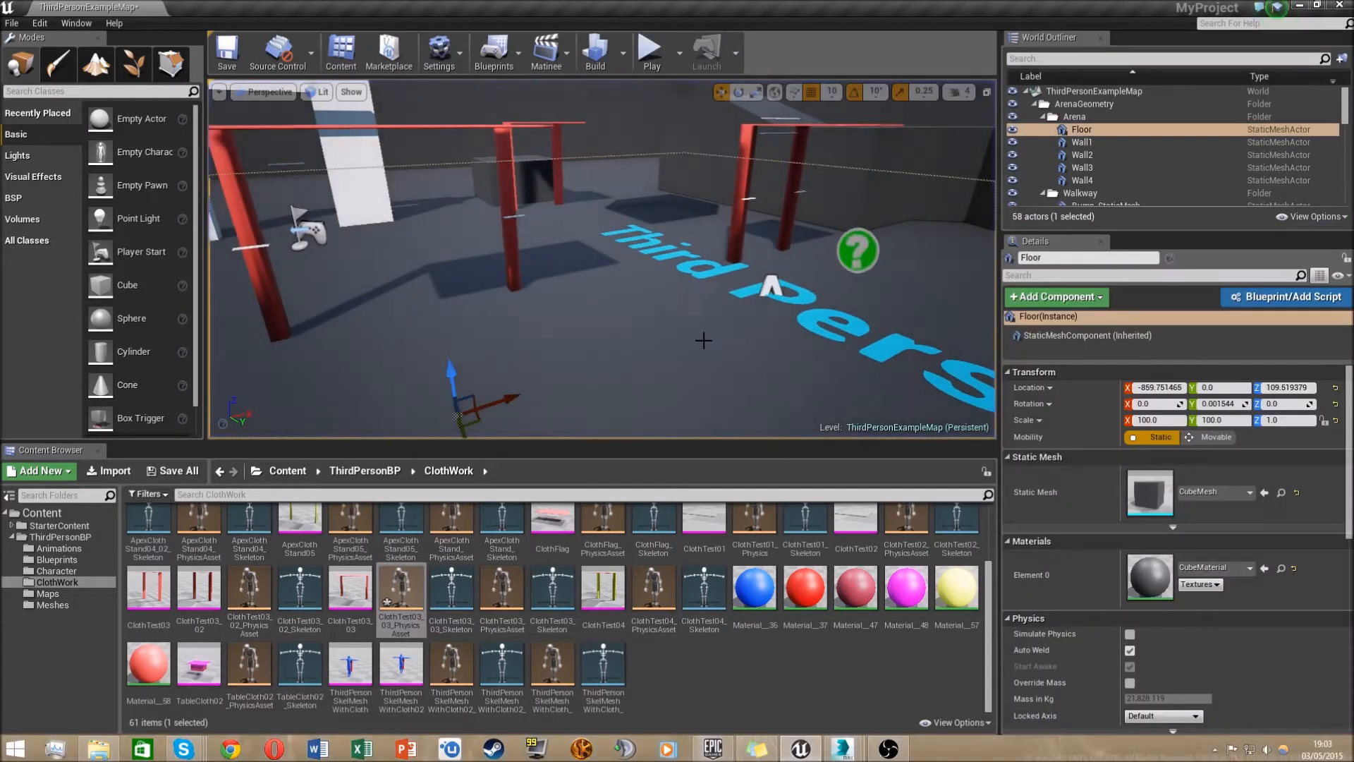
pyautogui.moveTo(842, 749)
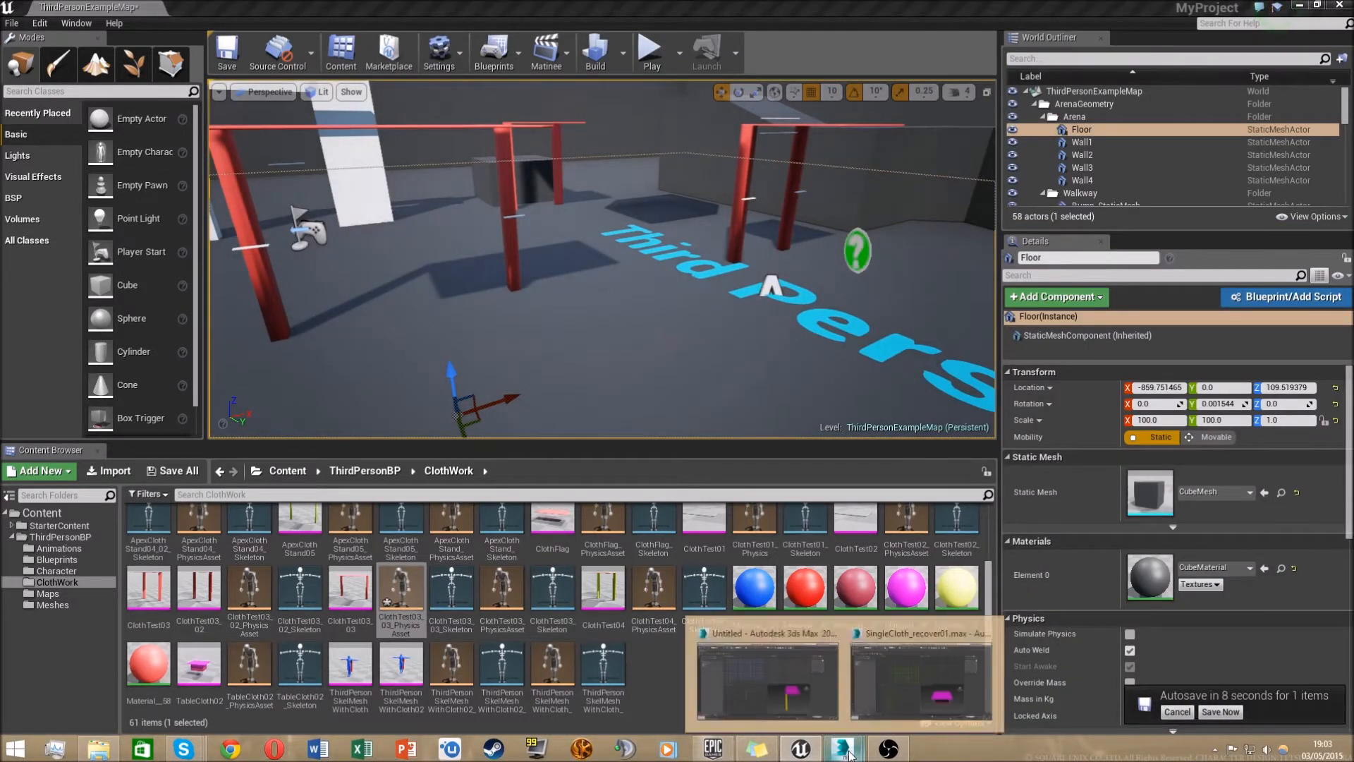
# Switch to the 3ds Max source scene and select the Cloth01 mesh to inspect its skinning
pyautogui.click(798, 674)
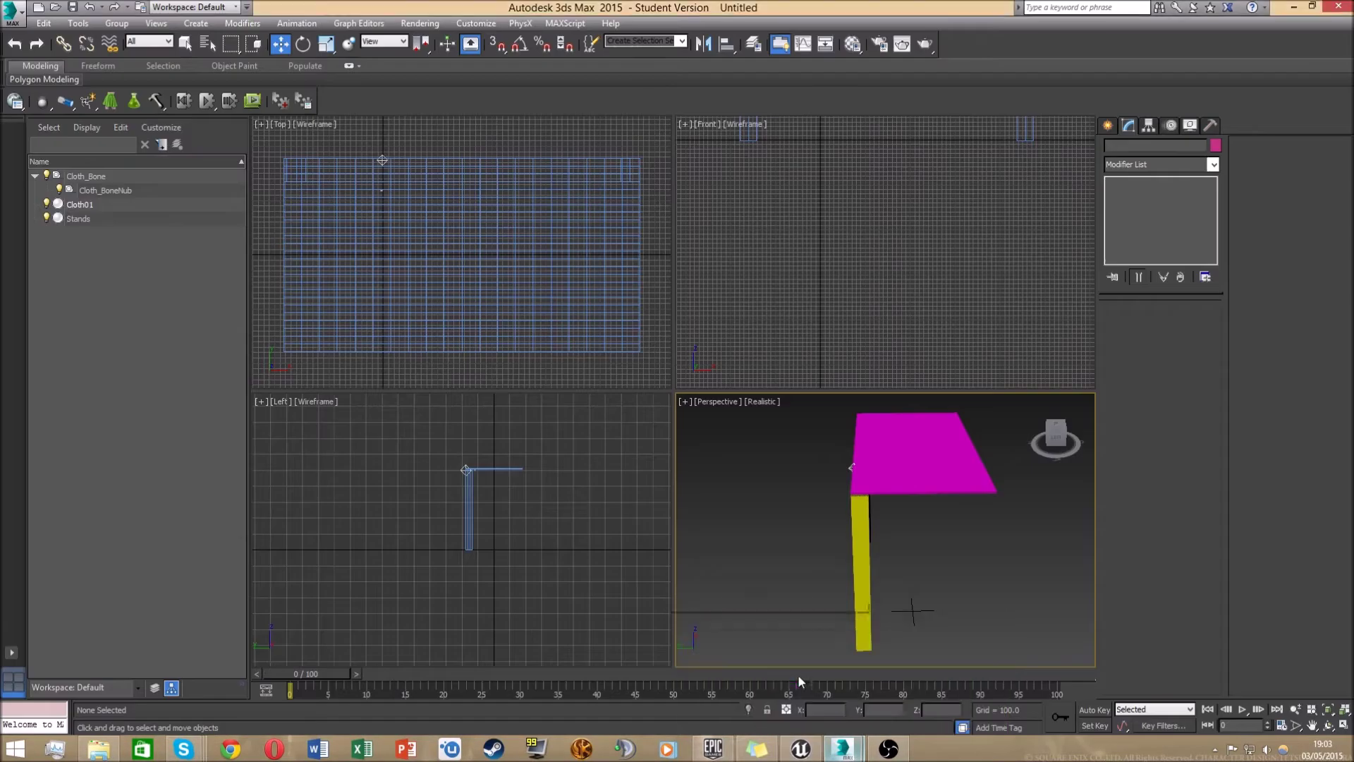
pyautogui.rightClick(759, 572)
pyautogui.click(757, 561)
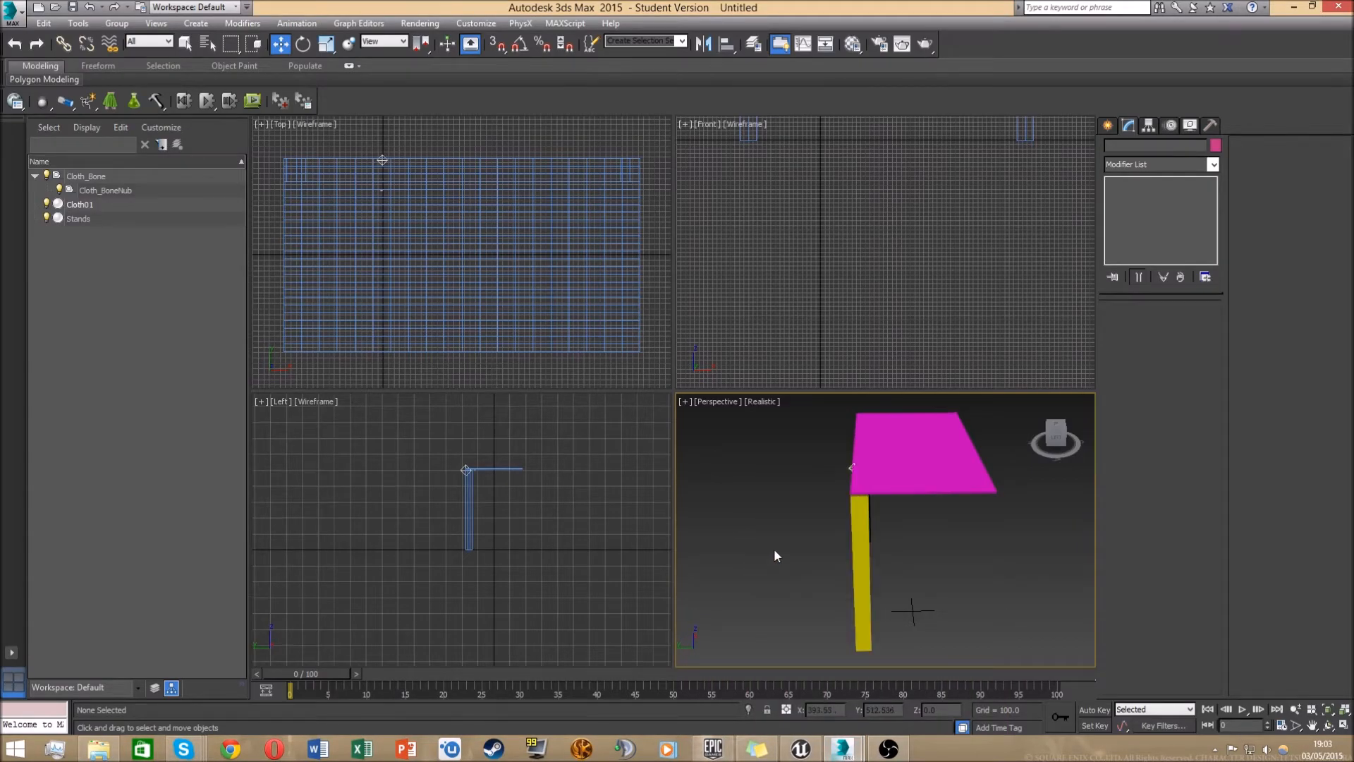
pyautogui.keyDown('alt'); pyautogui.moveTo(772, 548); pyautogui.dragTo(764, 540, button='middle'); pyautogui.keyUp('alt')
pyautogui.click(889, 458)
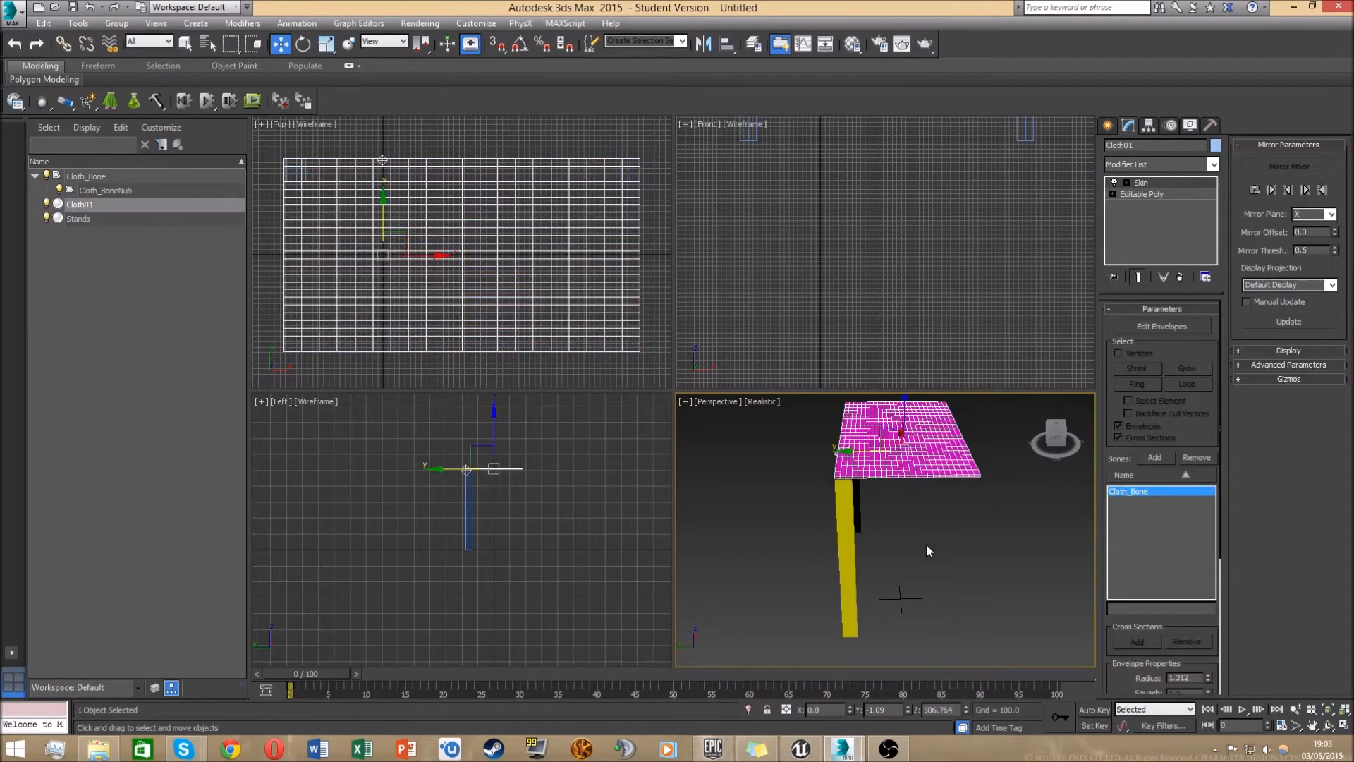
pyautogui.keyDown('alt'); pyautogui.moveTo(929, 546); pyautogui.dragTo(923, 533, button='middle'); pyautogui.keyUp('alt')
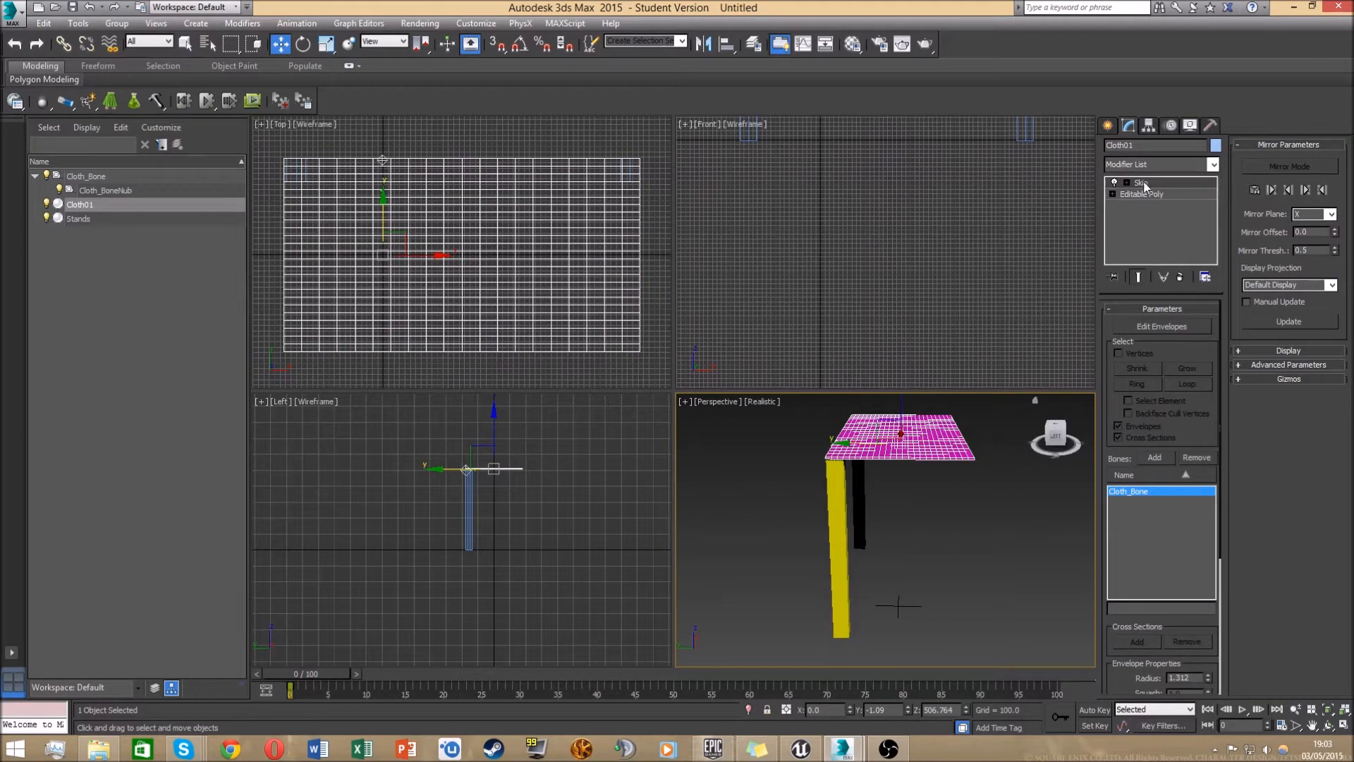
# Show the Cloth_Bone envelope in the Skin modifier, then select and examine the yellow Stands mesh
pyautogui.click(1152, 331)
pyautogui.moveTo(944, 514)
pyautogui.keyDown('alt'); pyautogui.mouseDown(button='middle')
pyautogui.moveTo(975, 554)
pyautogui.moveTo(804, 444)
pyautogui.mouseUp(button='middle'); pyautogui.keyUp('alt')
pyautogui.click(1166, 332)
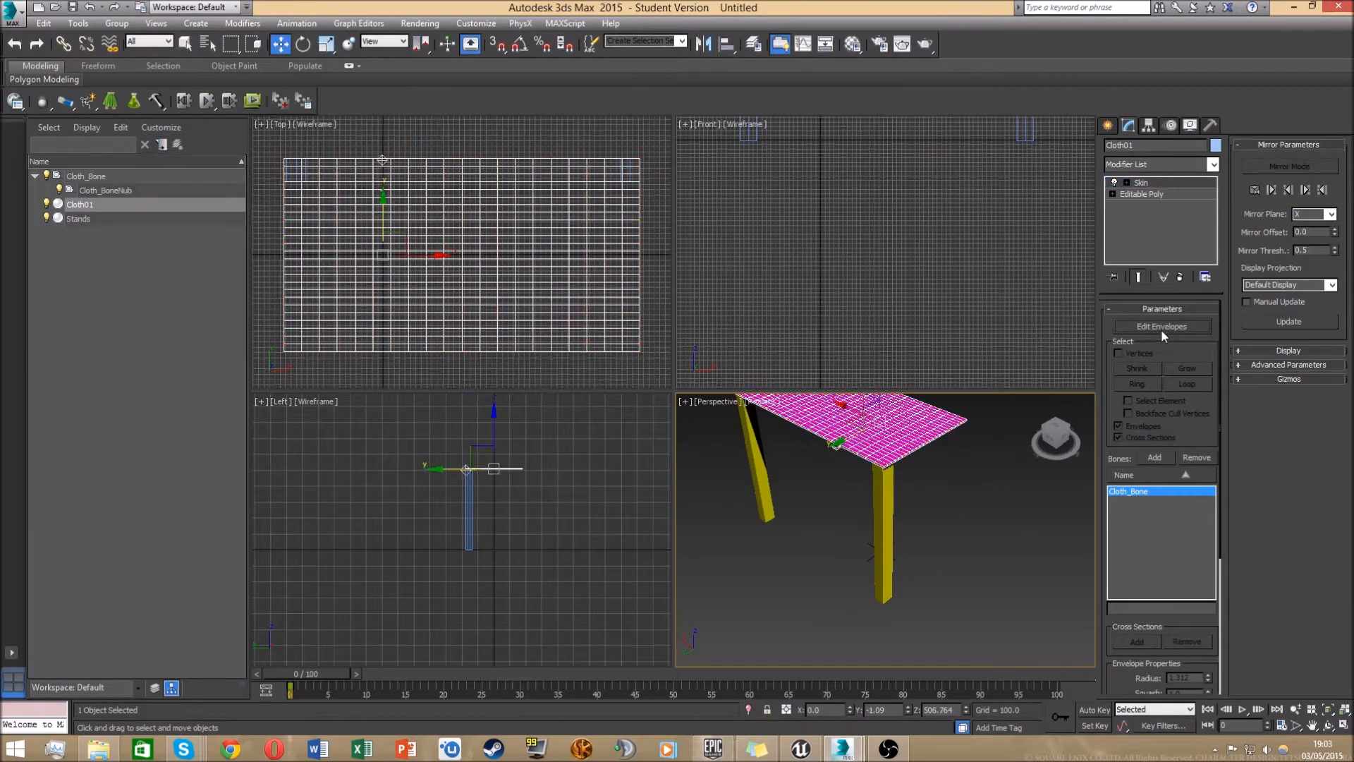
pyautogui.click(942, 532)
pyautogui.click(882, 499)
pyautogui.moveTo(956, 521)
pyautogui.keyDown('alt'); pyautogui.mouseDown(button='middle')
pyautogui.moveTo(932, 504)
pyautogui.moveTo(1056, 476)
pyautogui.moveTo(946, 484)
pyautogui.moveTo(958, 511)
pyautogui.moveTo(925, 517)
pyautogui.moveTo(903, 458)
pyautogui.mouseUp(button='middle'); pyautogui.keyUp('alt')
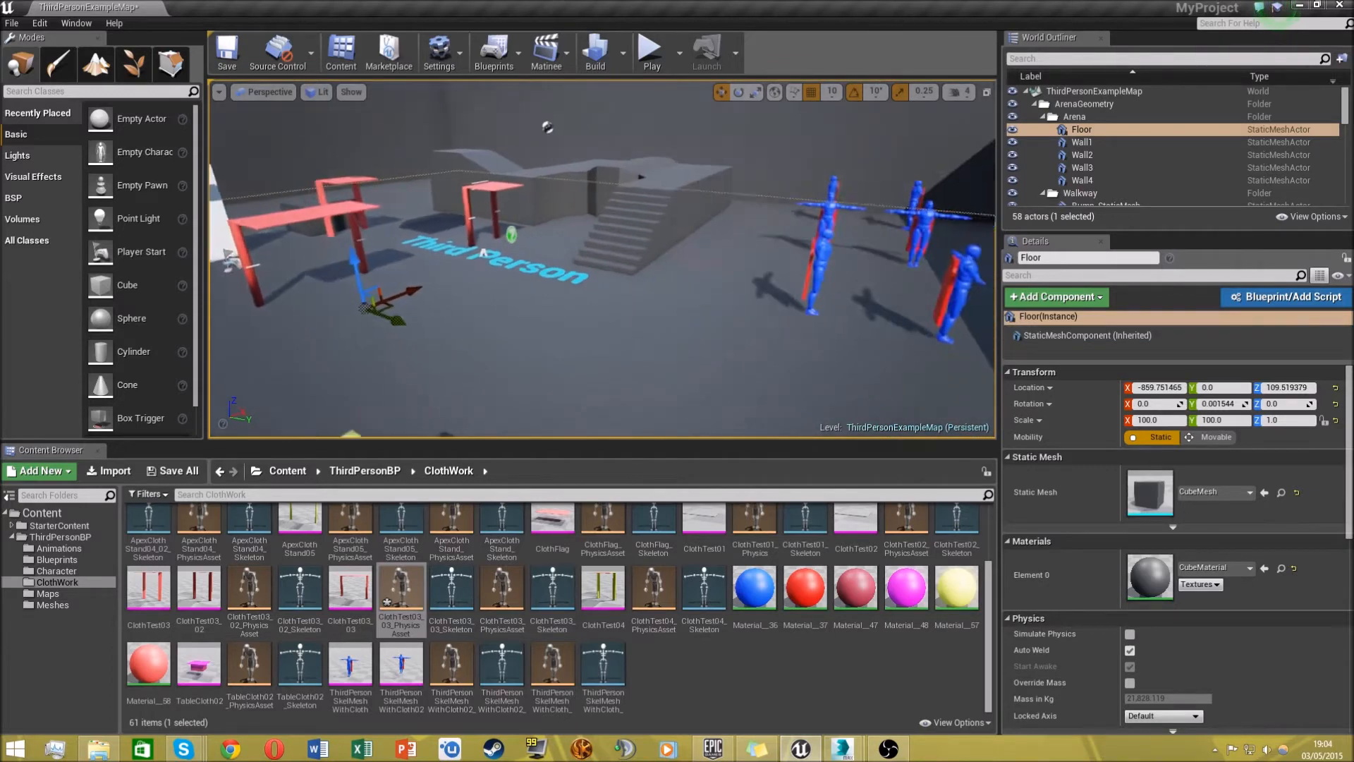
# Select the cloth table, ClothTest4 and the grey plank ClothTest02 to review their Clothing and Physics details
pyautogui.click(748, 235)
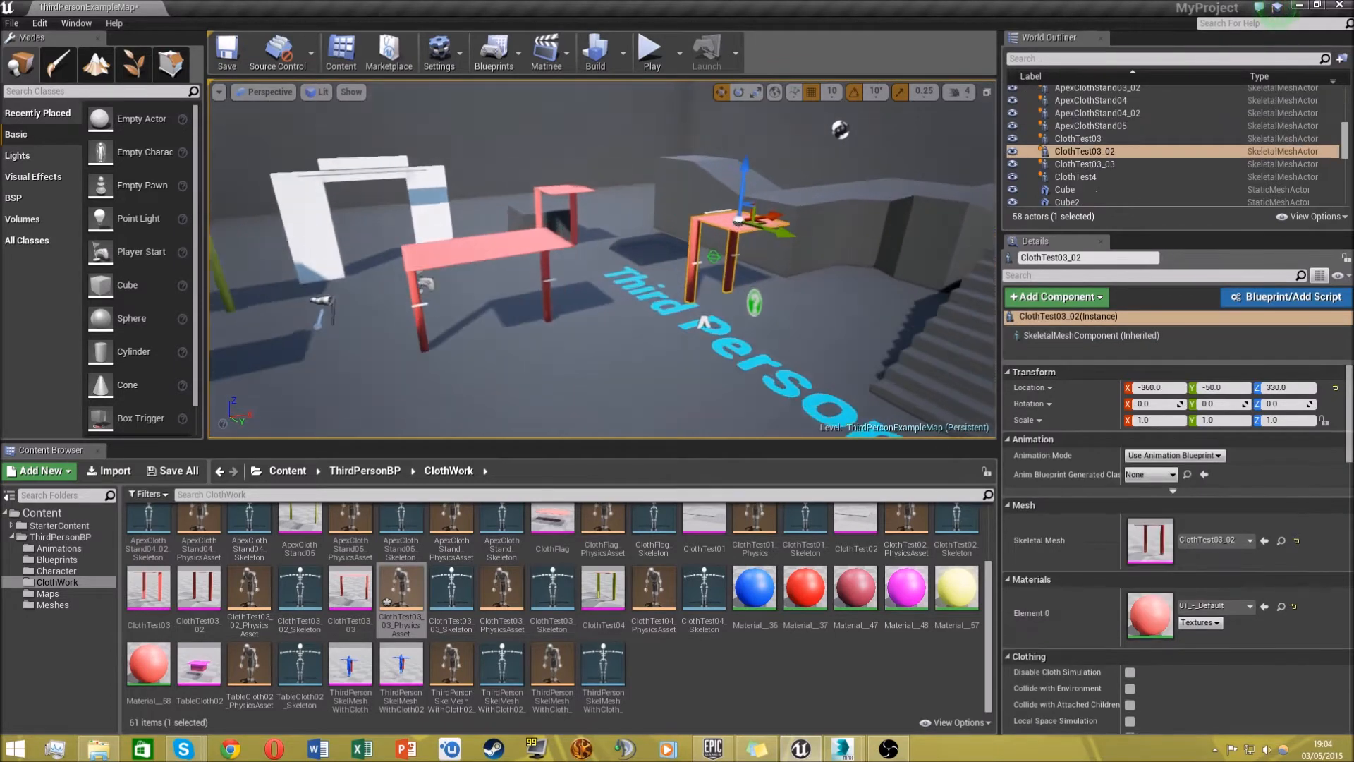
pyautogui.scroll(3, 698, 342)
pyautogui.scroll(-6, 1060, 504)
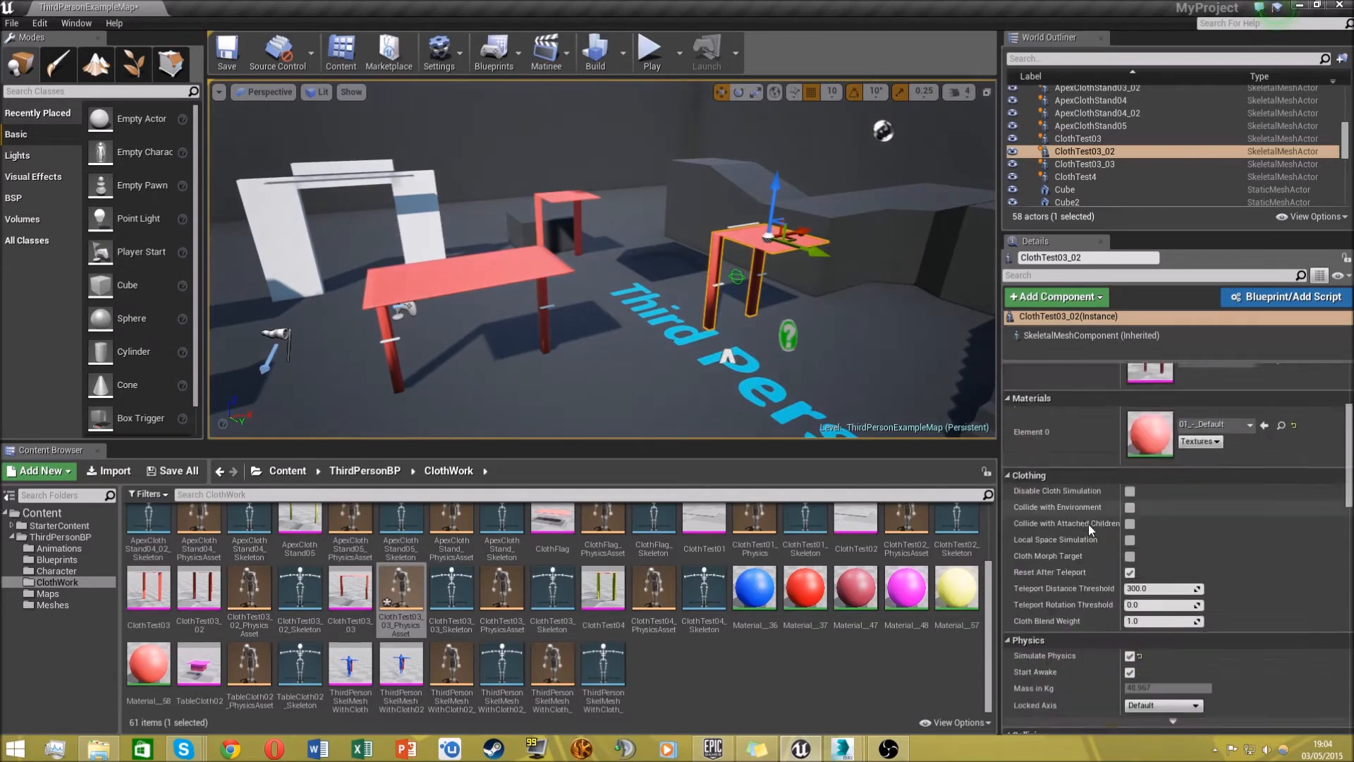
pyautogui.click(1130, 519)
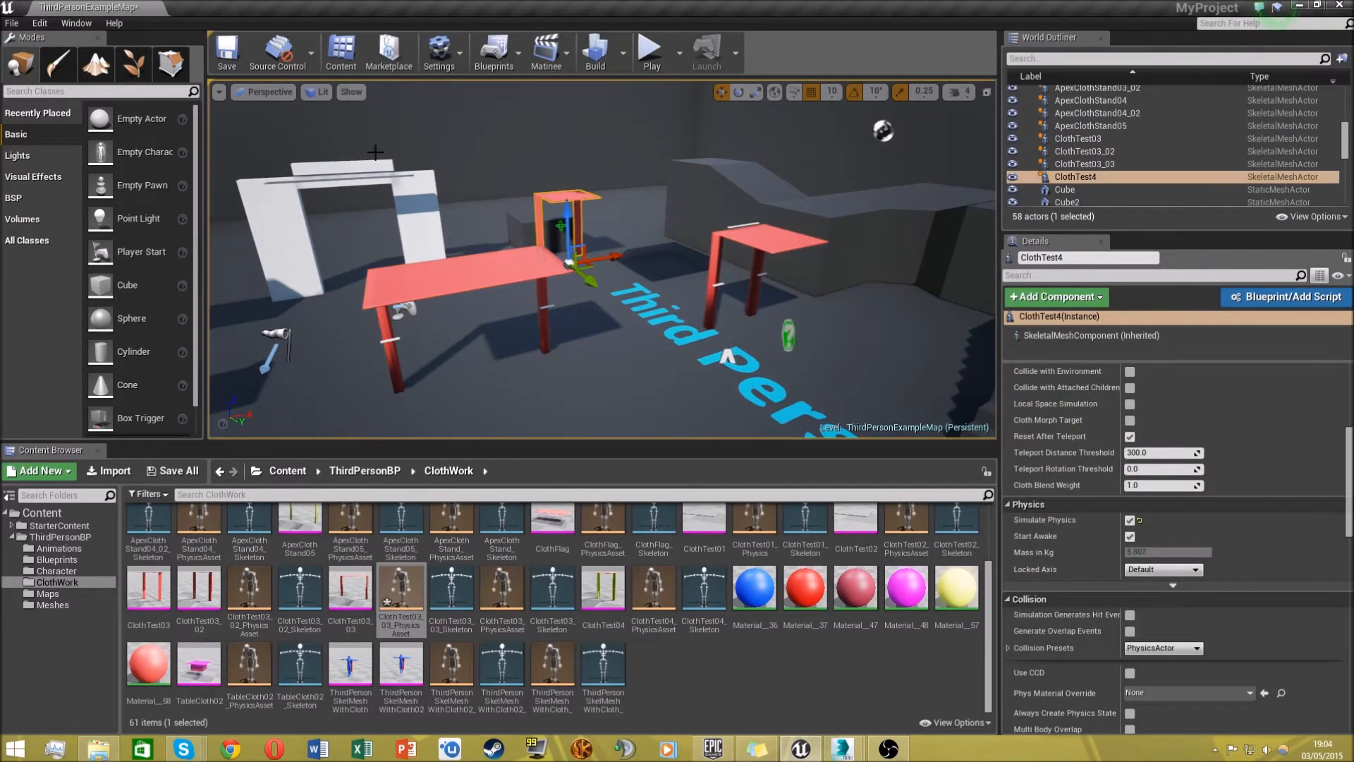
pyautogui.moveTo(416, 187); pyautogui.dragTo(808, 95, button='right')
pyautogui.click(584, 292)
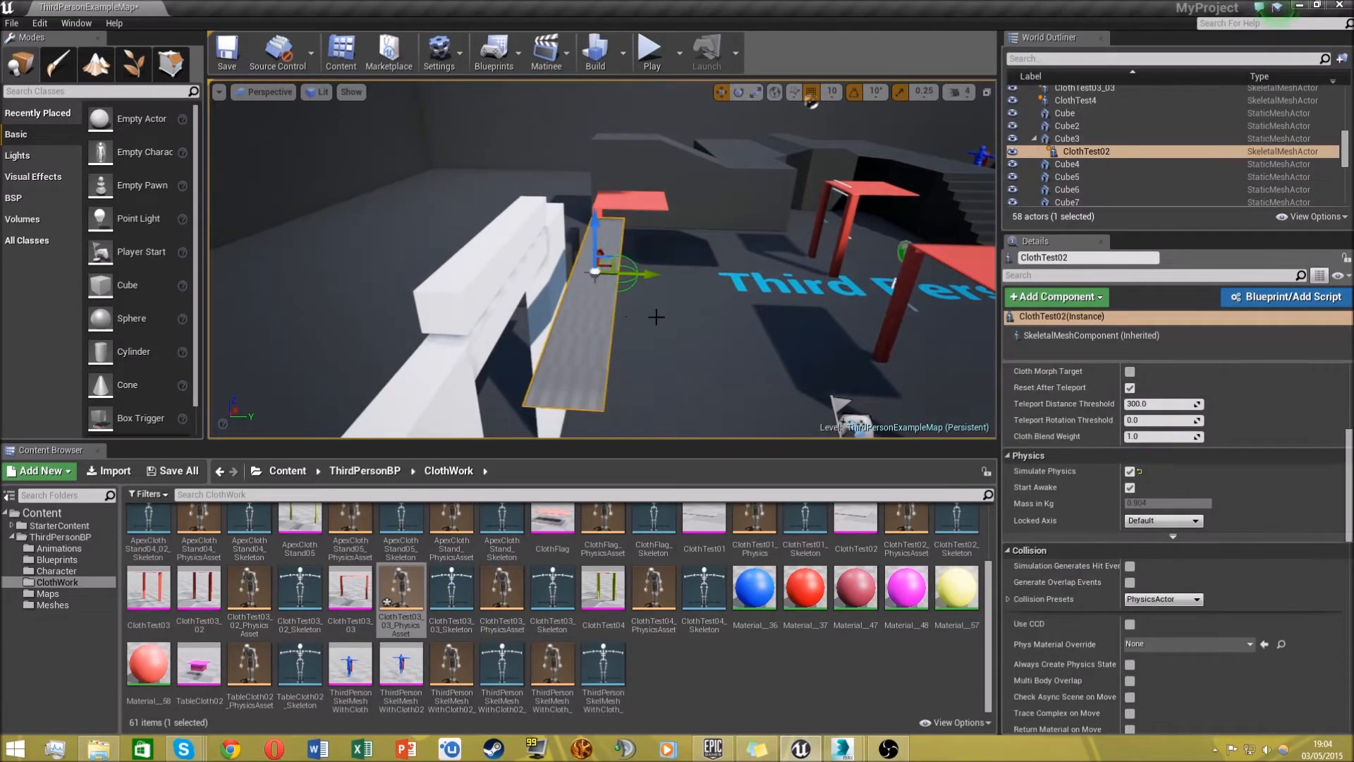
pyautogui.moveTo(583, 292); pyautogui.dragTo(583, 291, button='right')
pyautogui.press('Up')
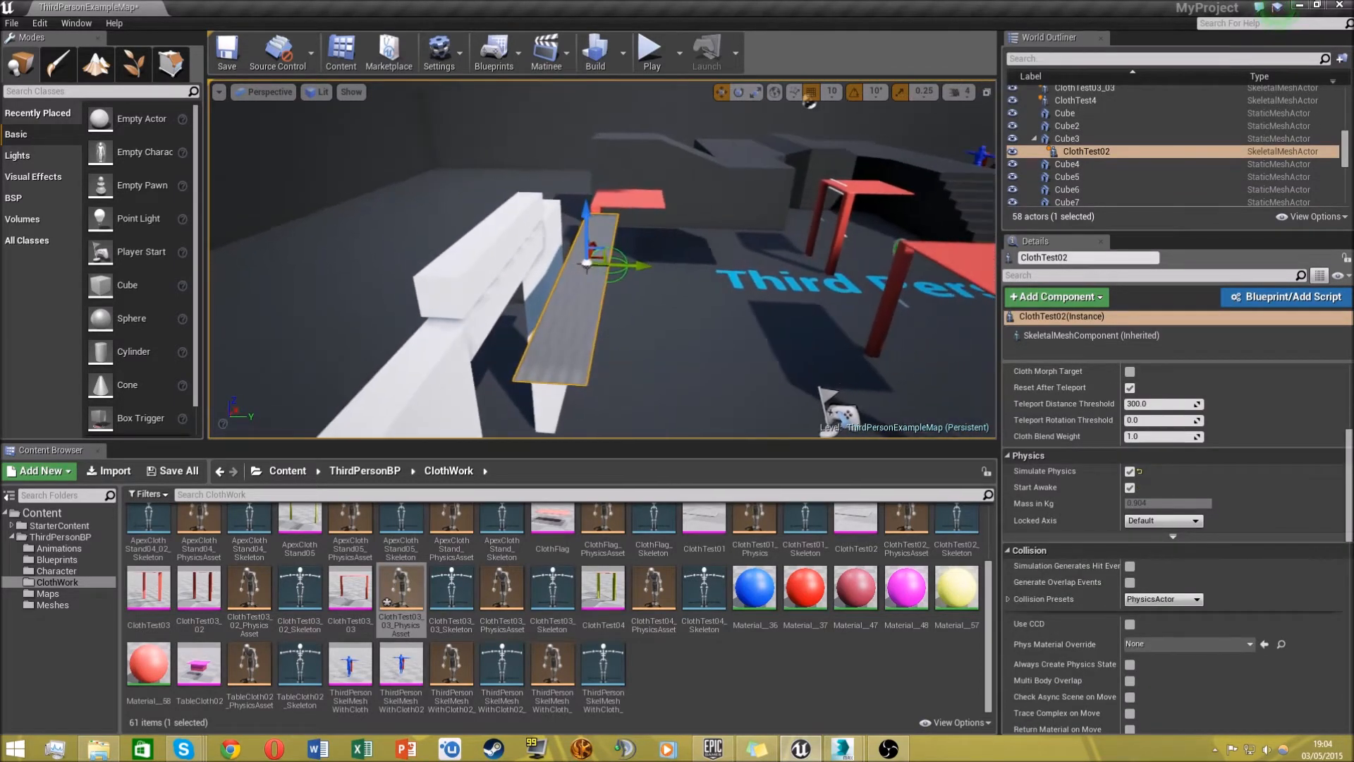
# Fly the viewport past the red arches to the row of cloth tables, glancing at the 3ds Max window previews
pyautogui.moveTo(661, 296); pyautogui.dragTo(661, 297, button='right')
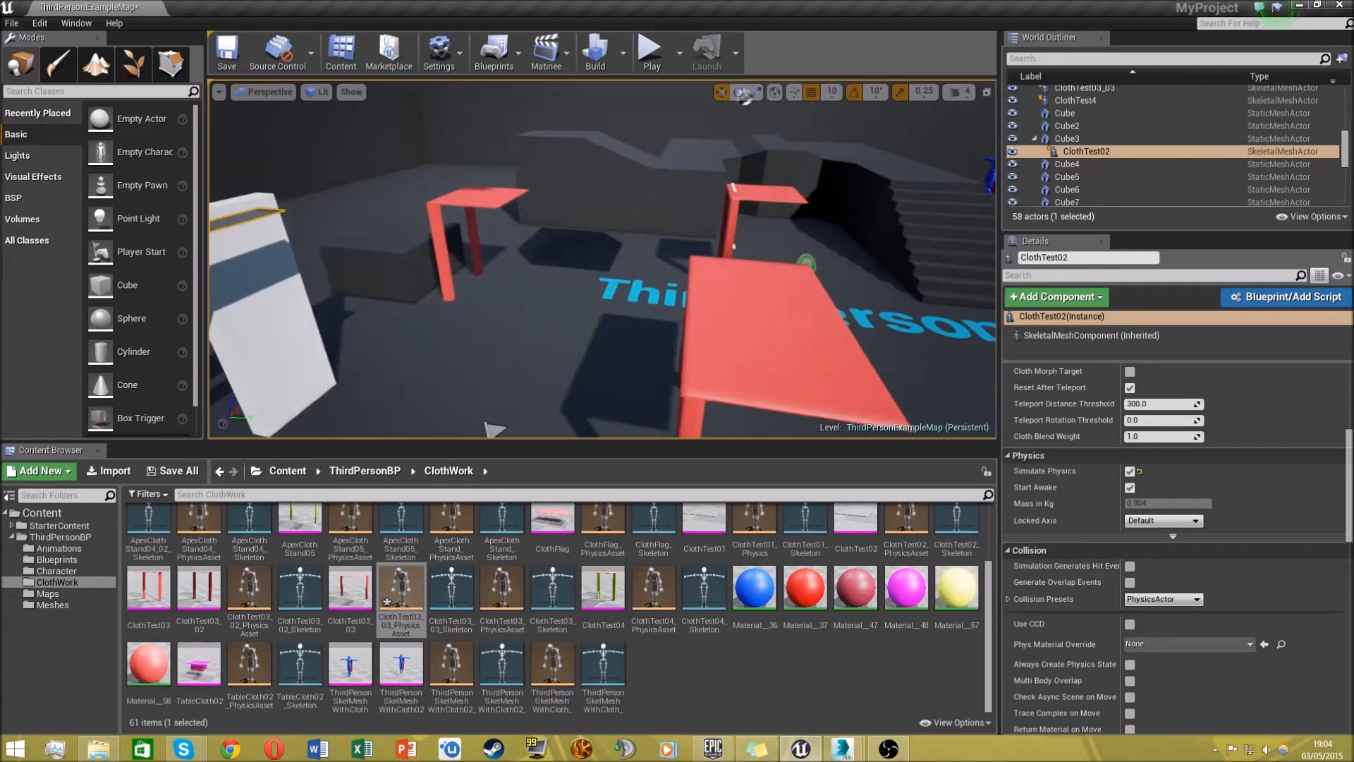
pyautogui.moveTo(601, 349); pyautogui.dragTo(633, 358, button='right')
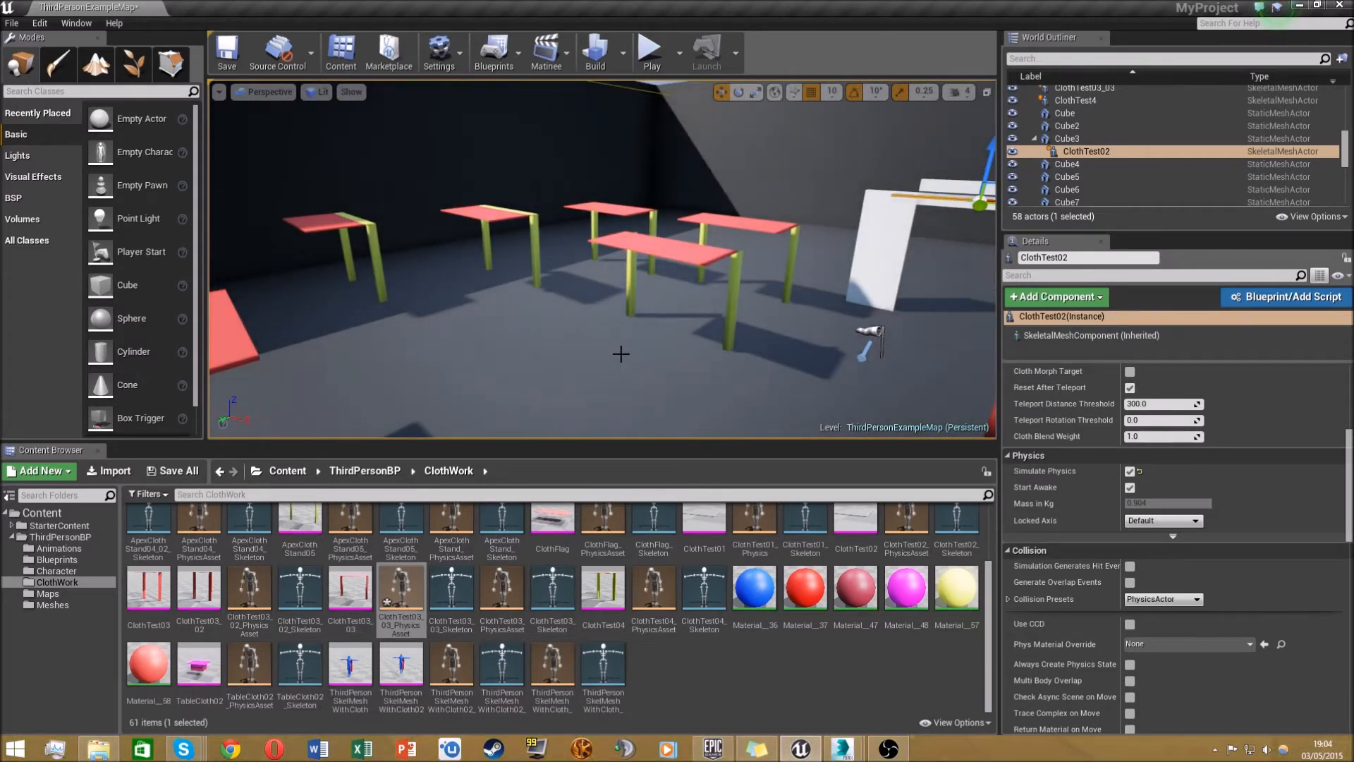
pyautogui.click(846, 747)
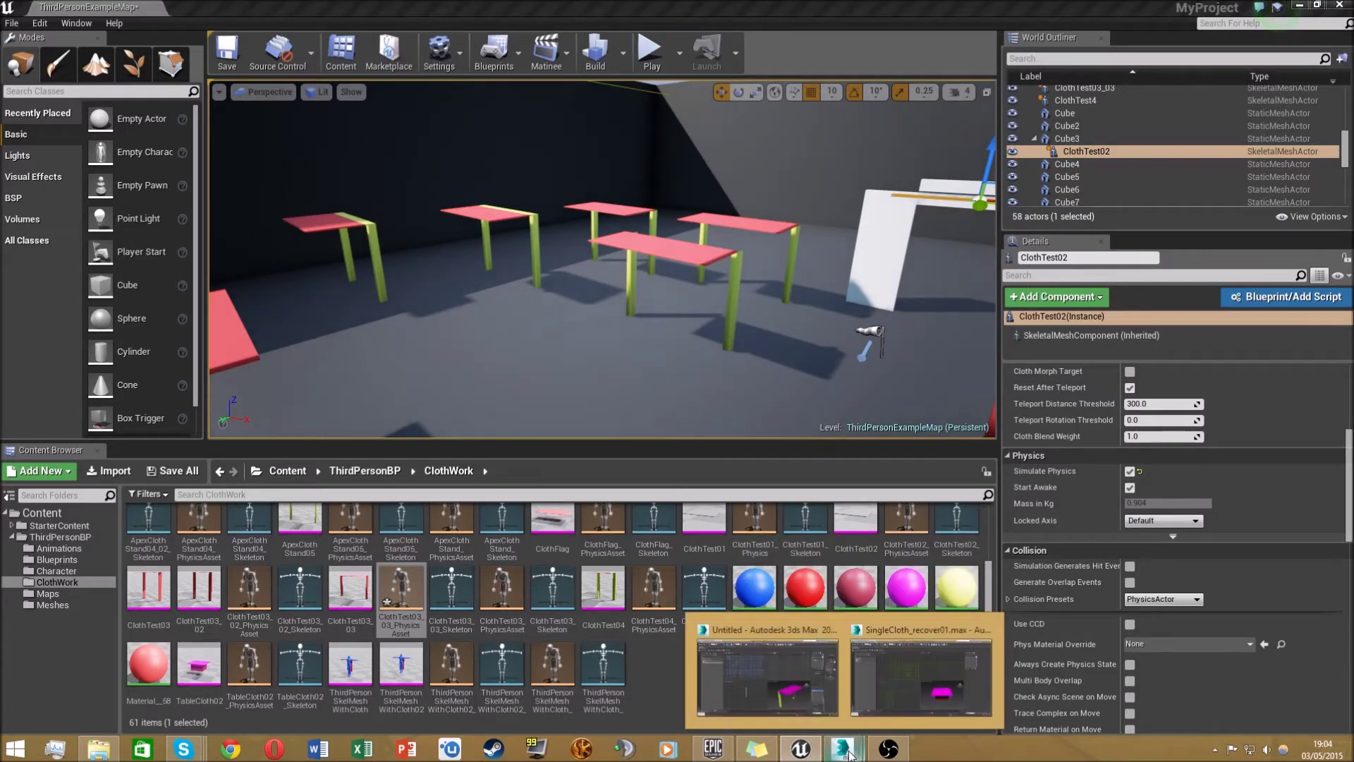
pyautogui.click(649, 398)
# Start Play and run the character forward toward the red cloth tables
pyautogui.click(648, 55)
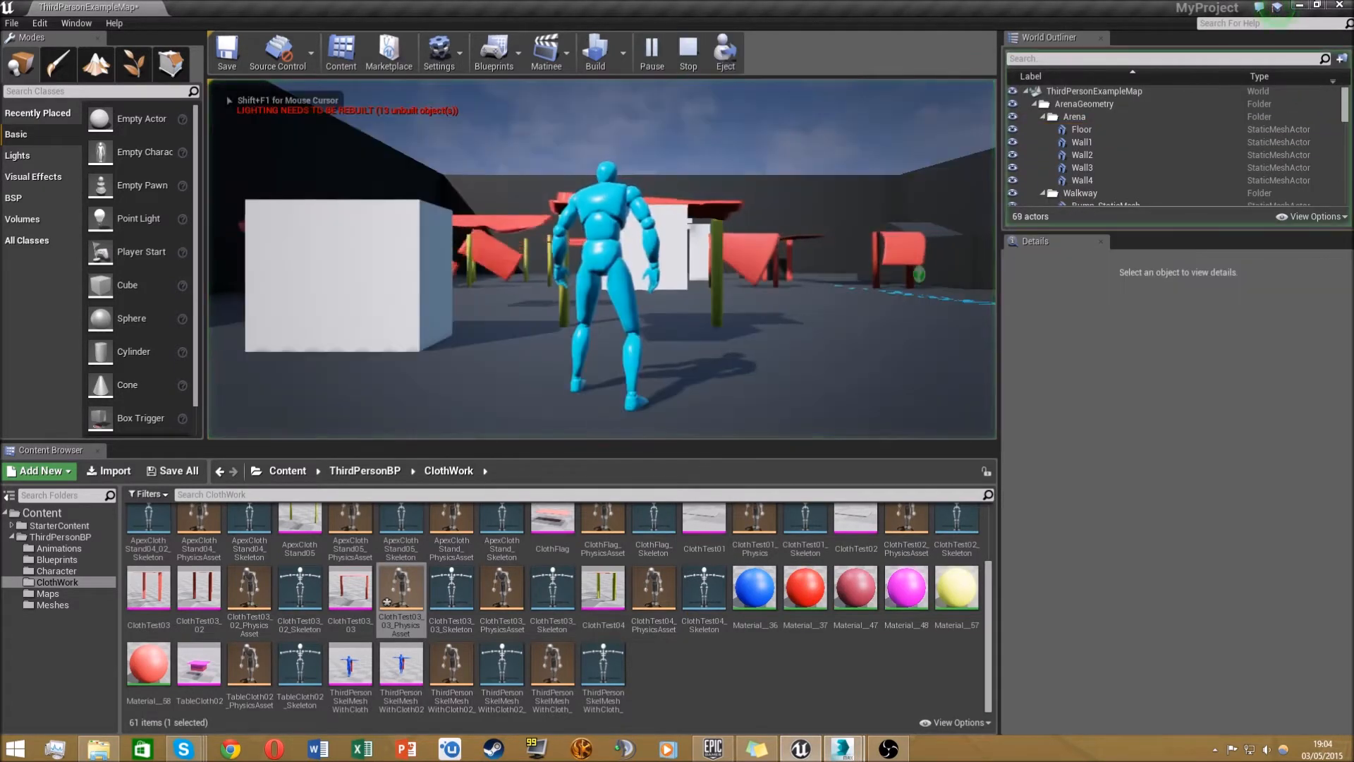
pyautogui.press('w')
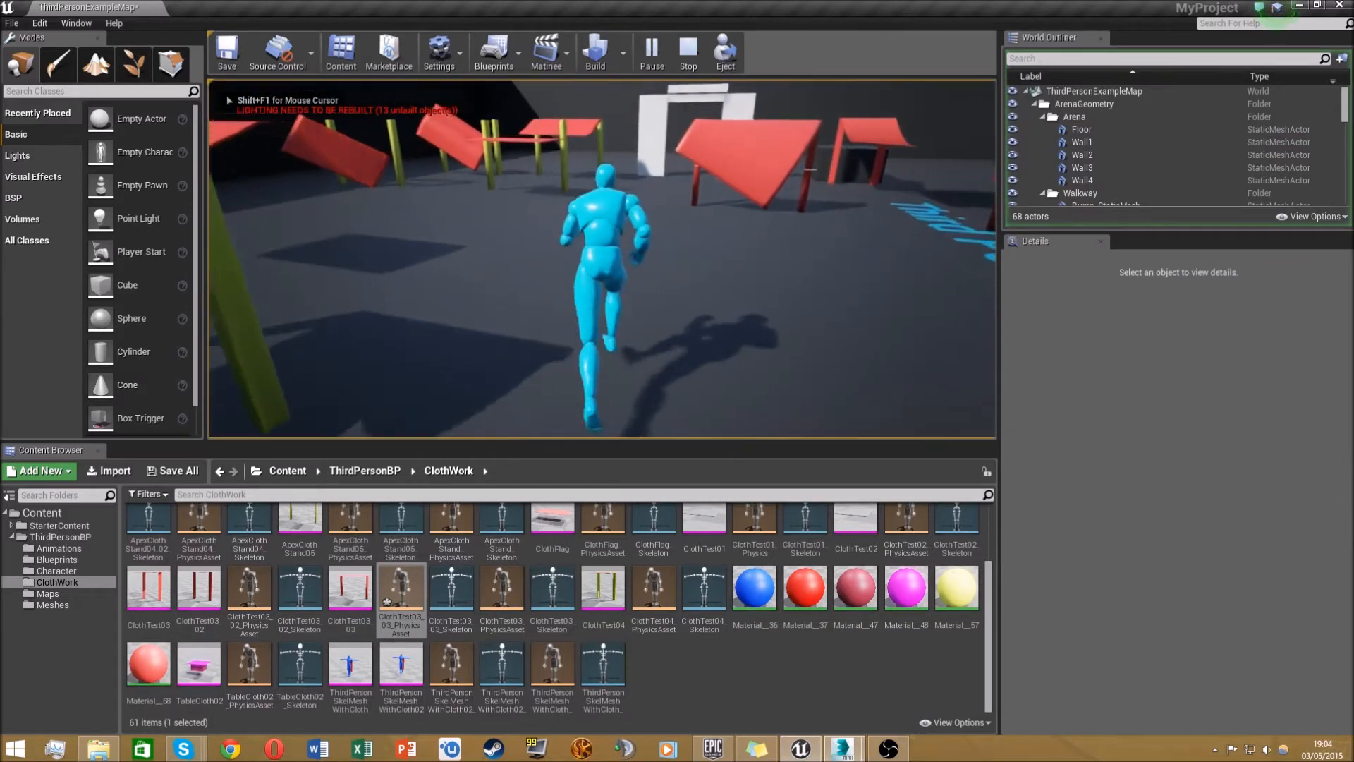
pyautogui.press('w')
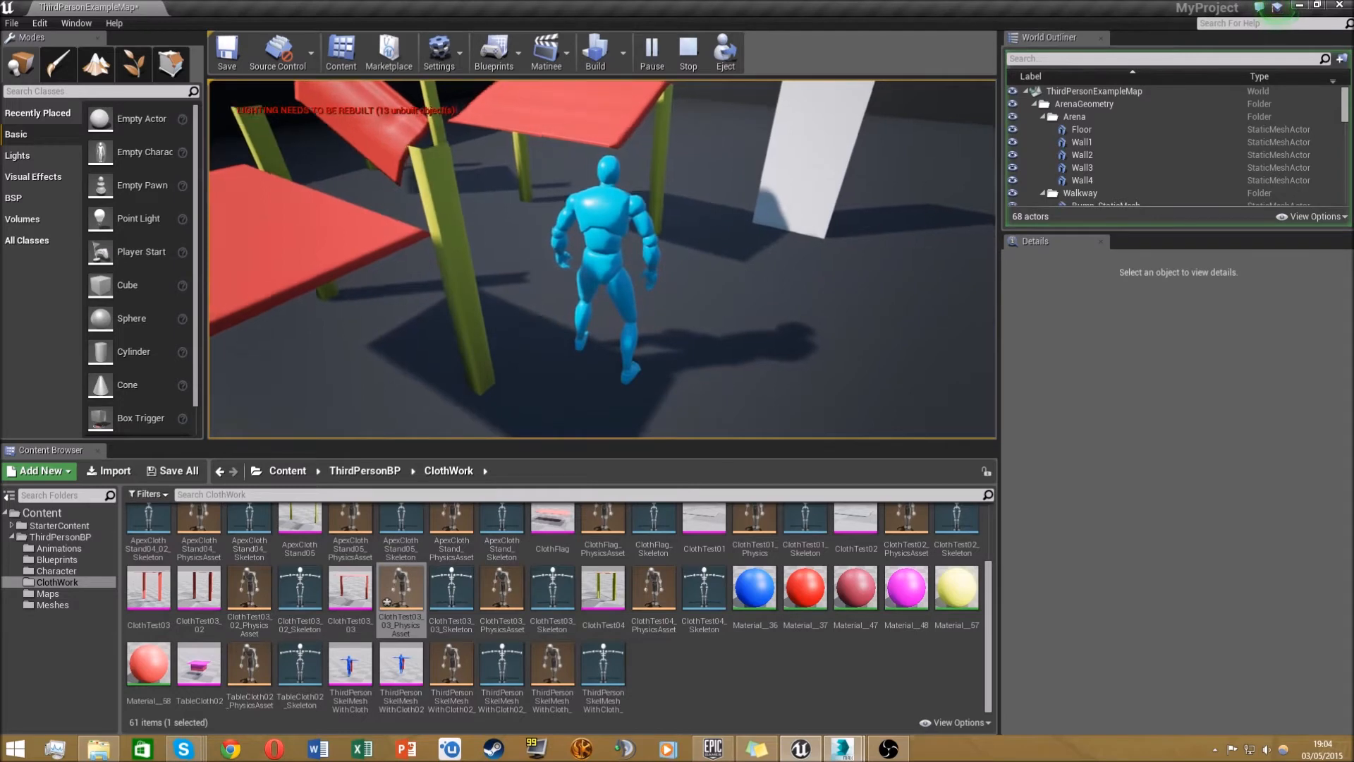
pyautogui.press('w')
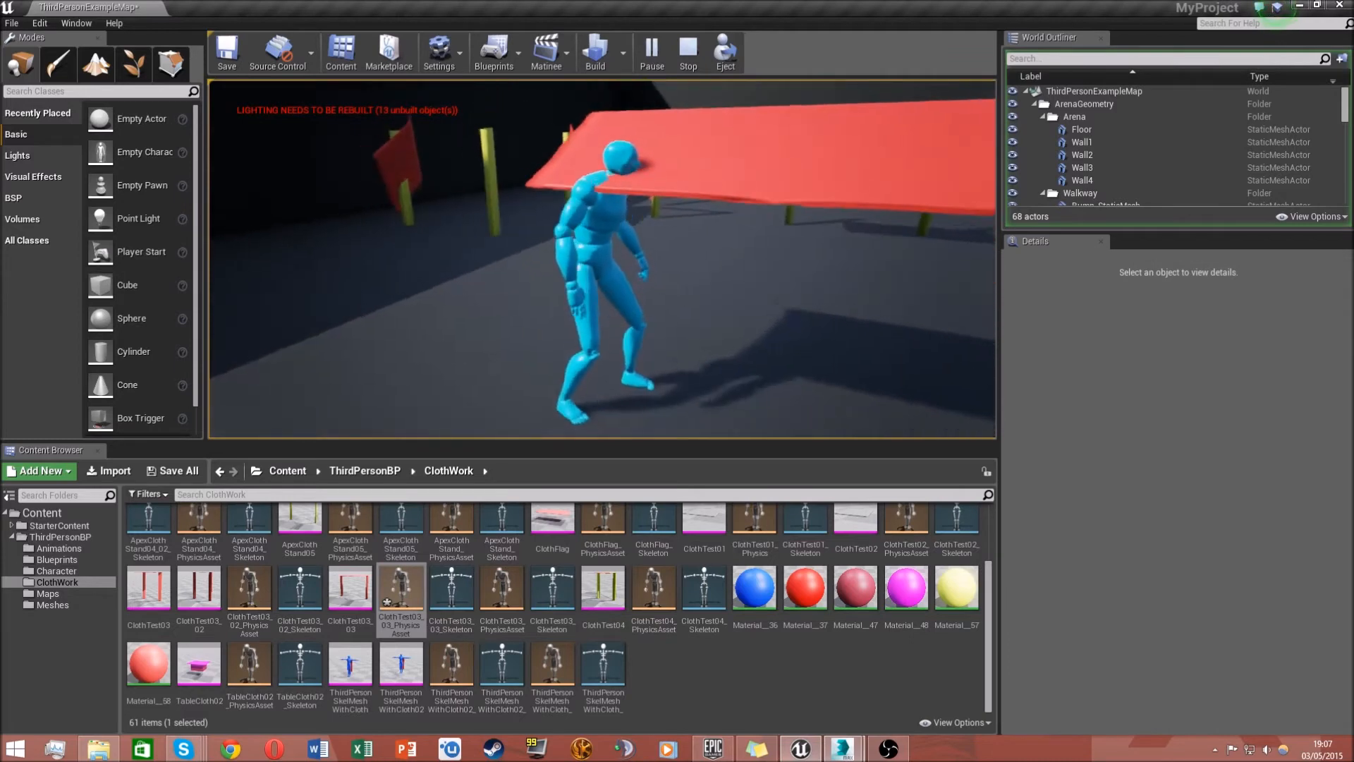
# Walk the character past the white block into the magenta cloth, away, and back toward it
pyautogui.press('w')
pyautogui.press('w')
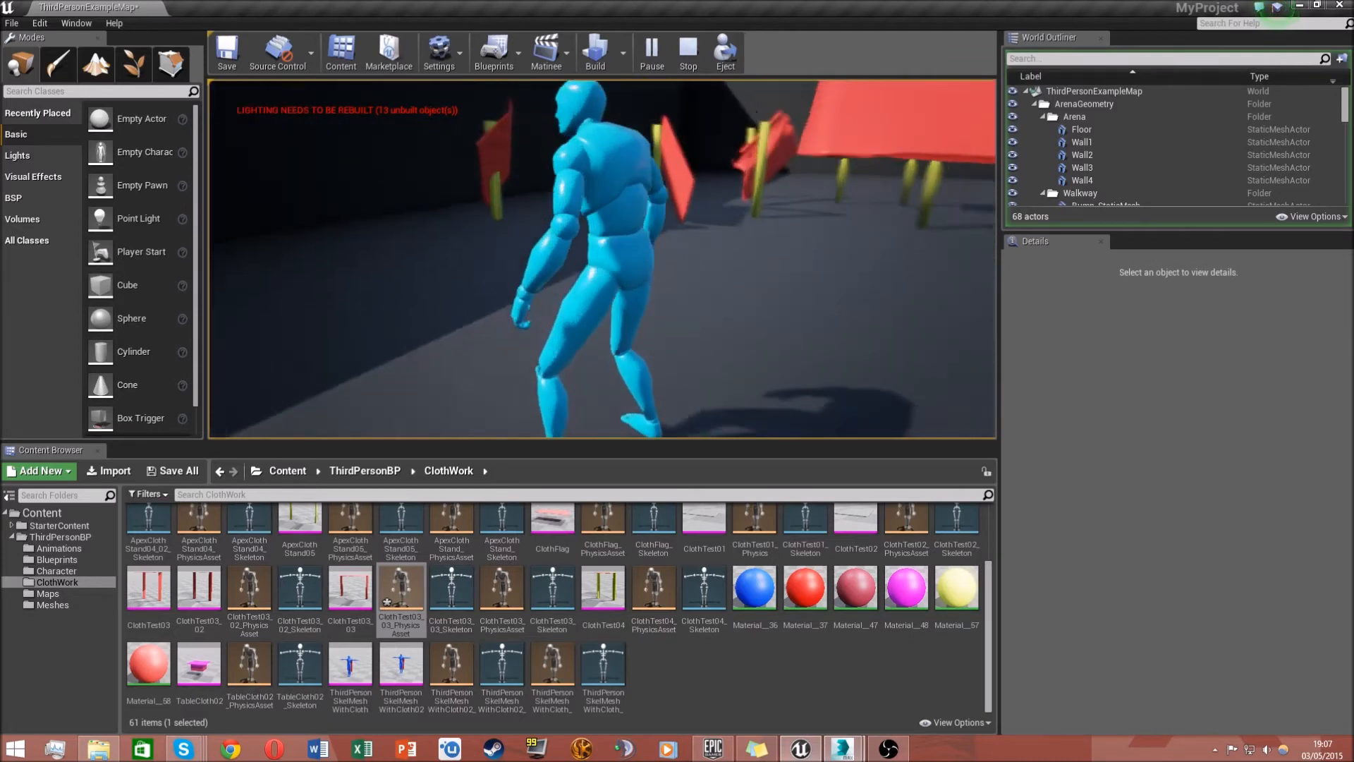
pyautogui.press('w')
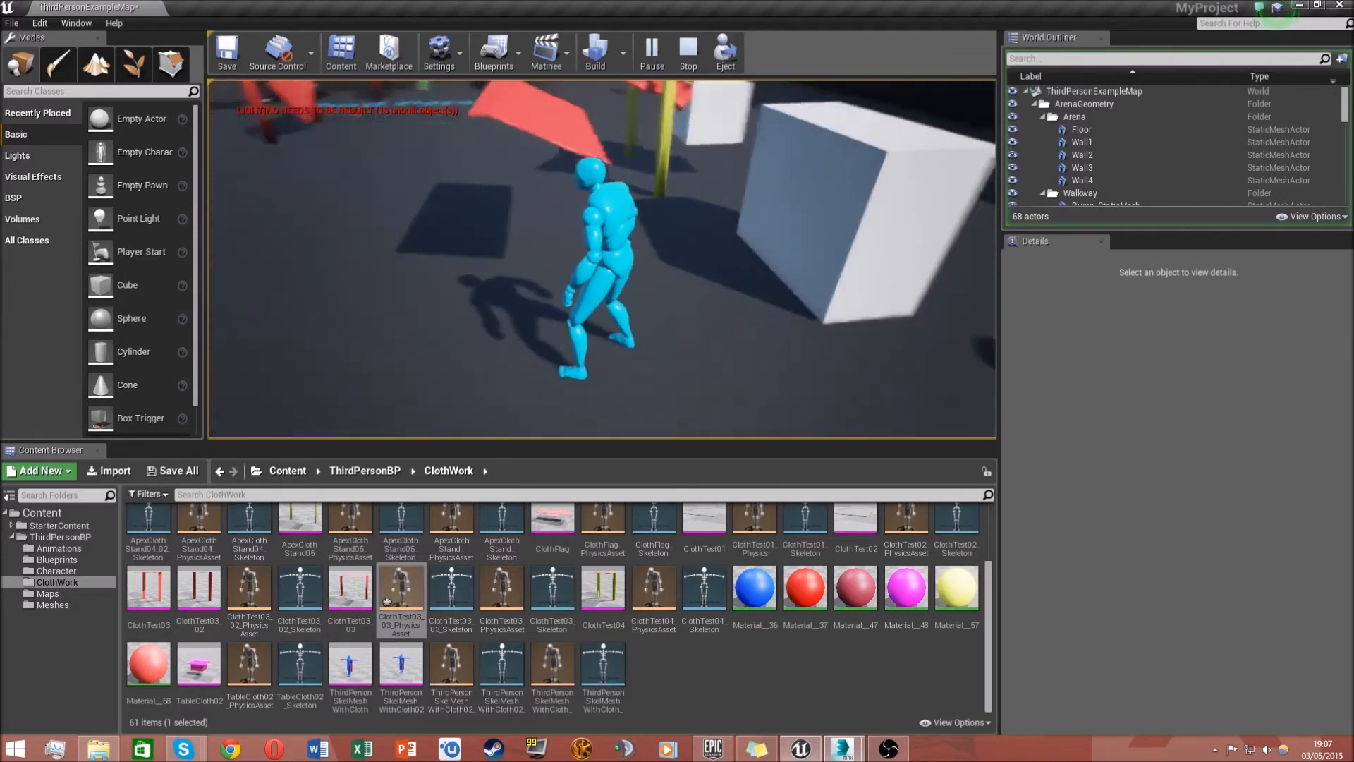
pyautogui.press('w')
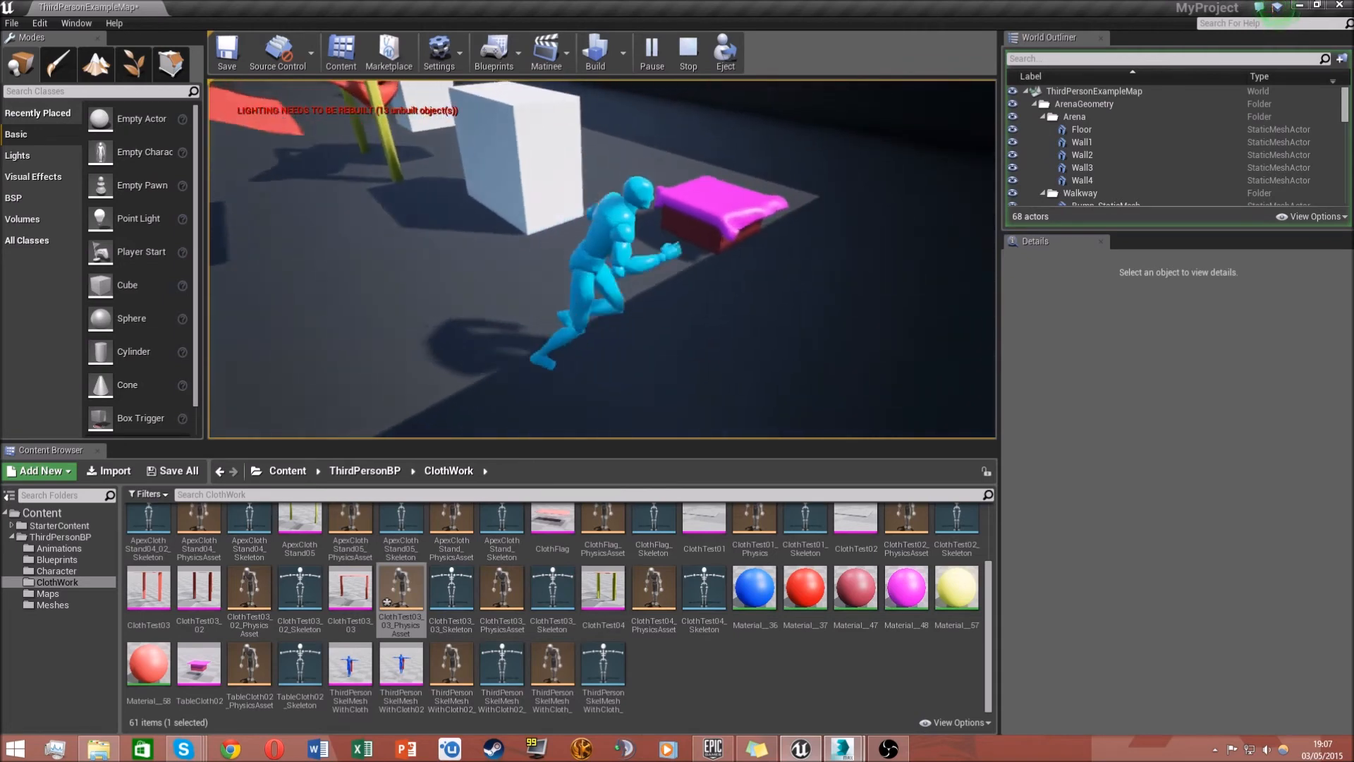
pyautogui.press('w')
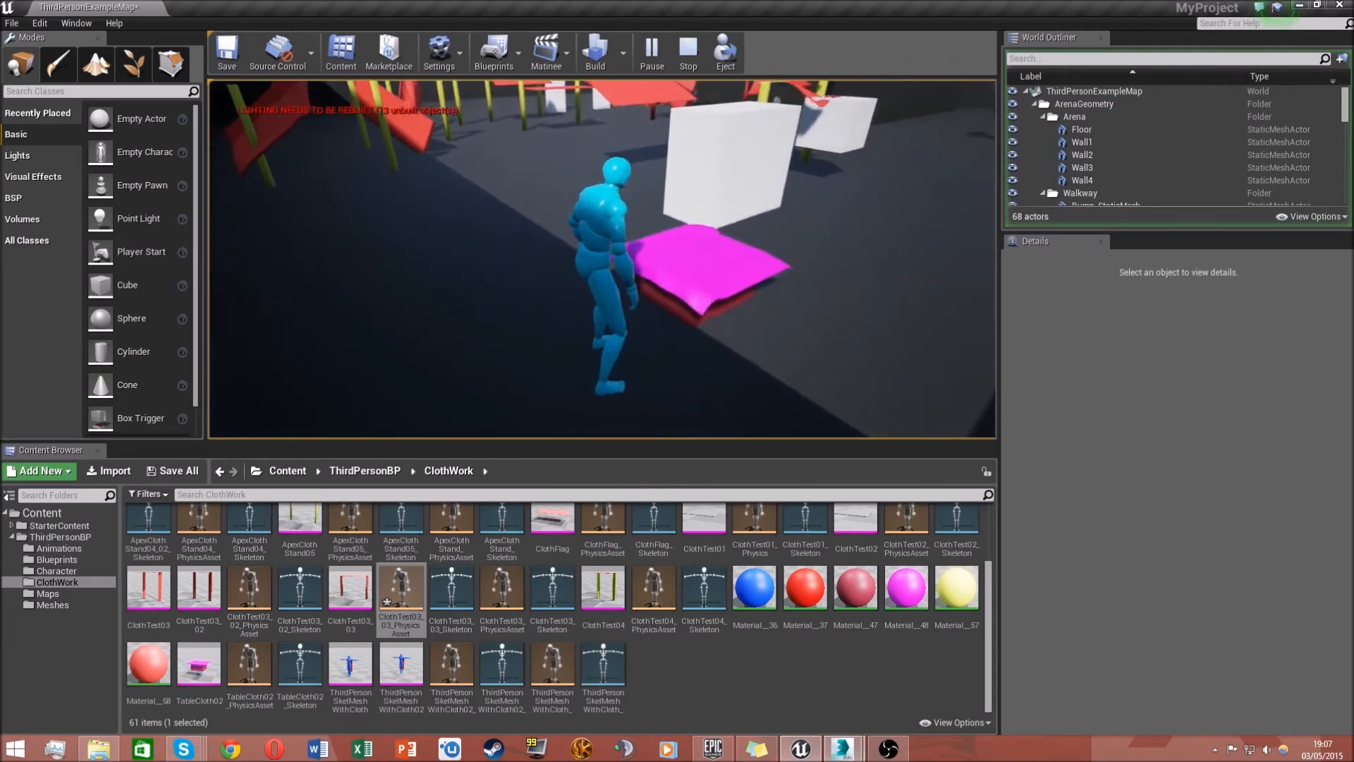
pyautogui.press('w')
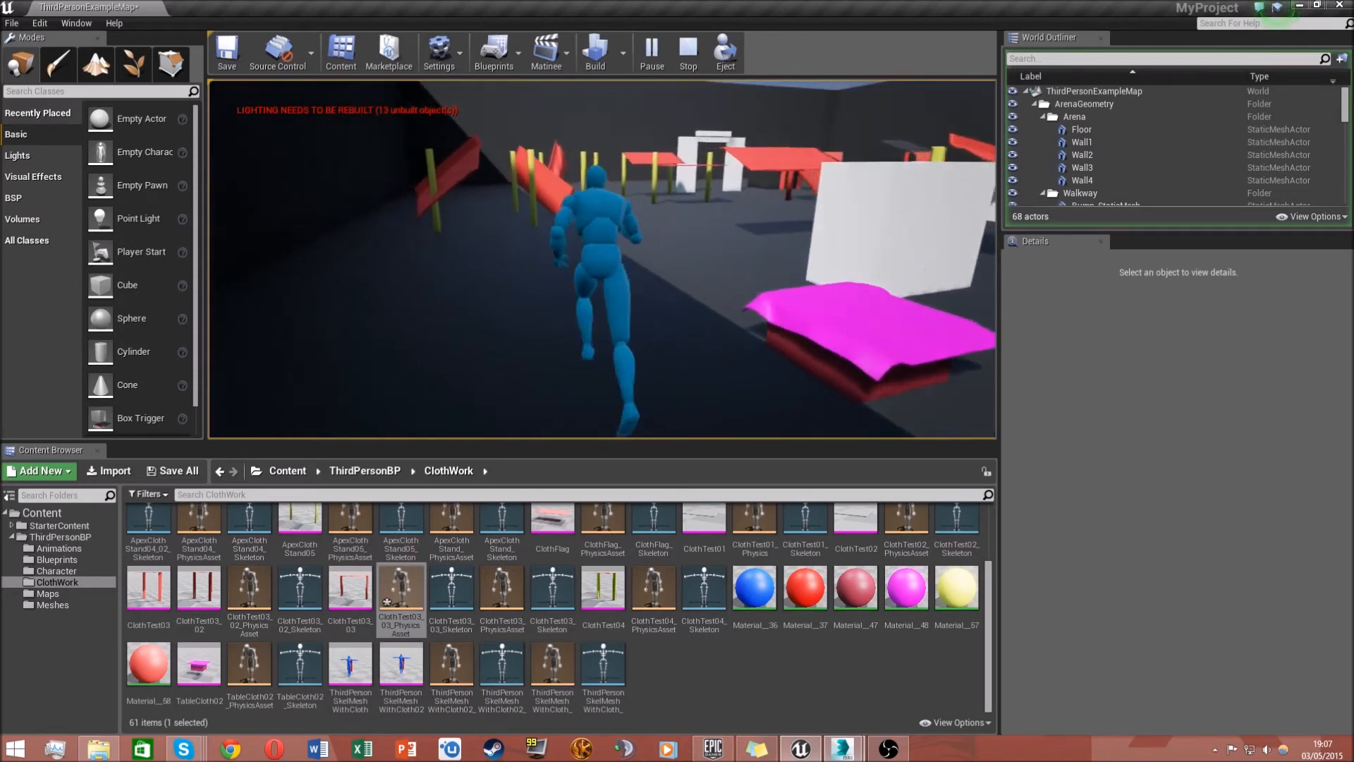
pyautogui.press('w')
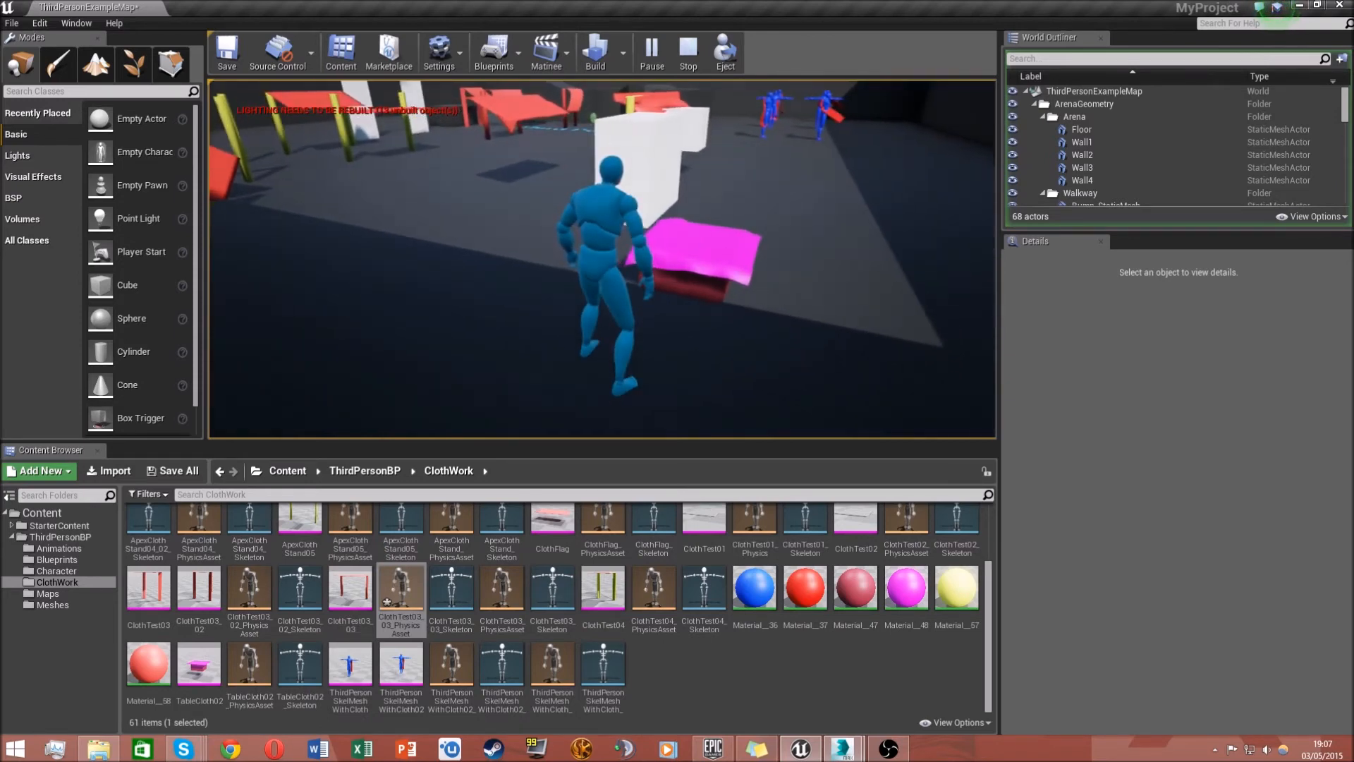
pyautogui.press('w')
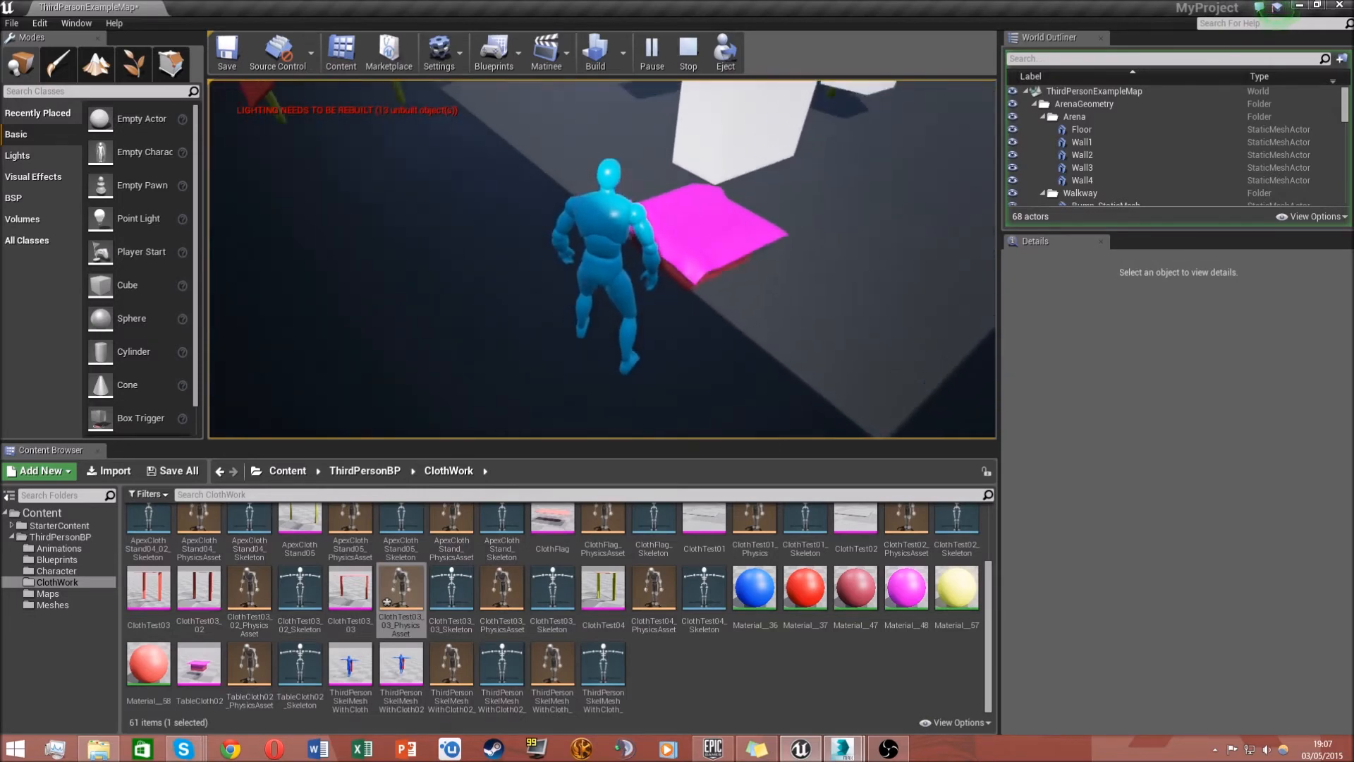
# Run around the white blocks and brush beside the magenta cloth to watch it move, then stop playing
pyautogui.press('w')
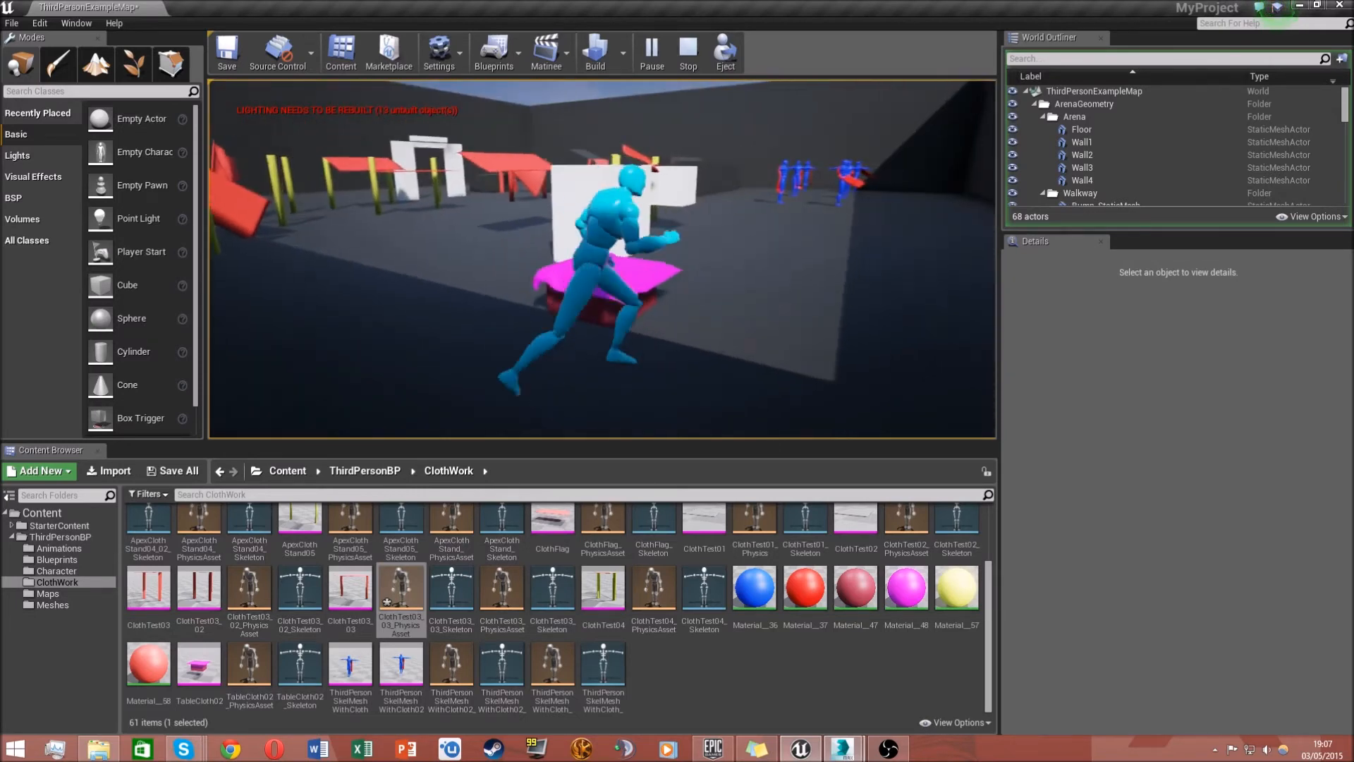
pyautogui.press('w')
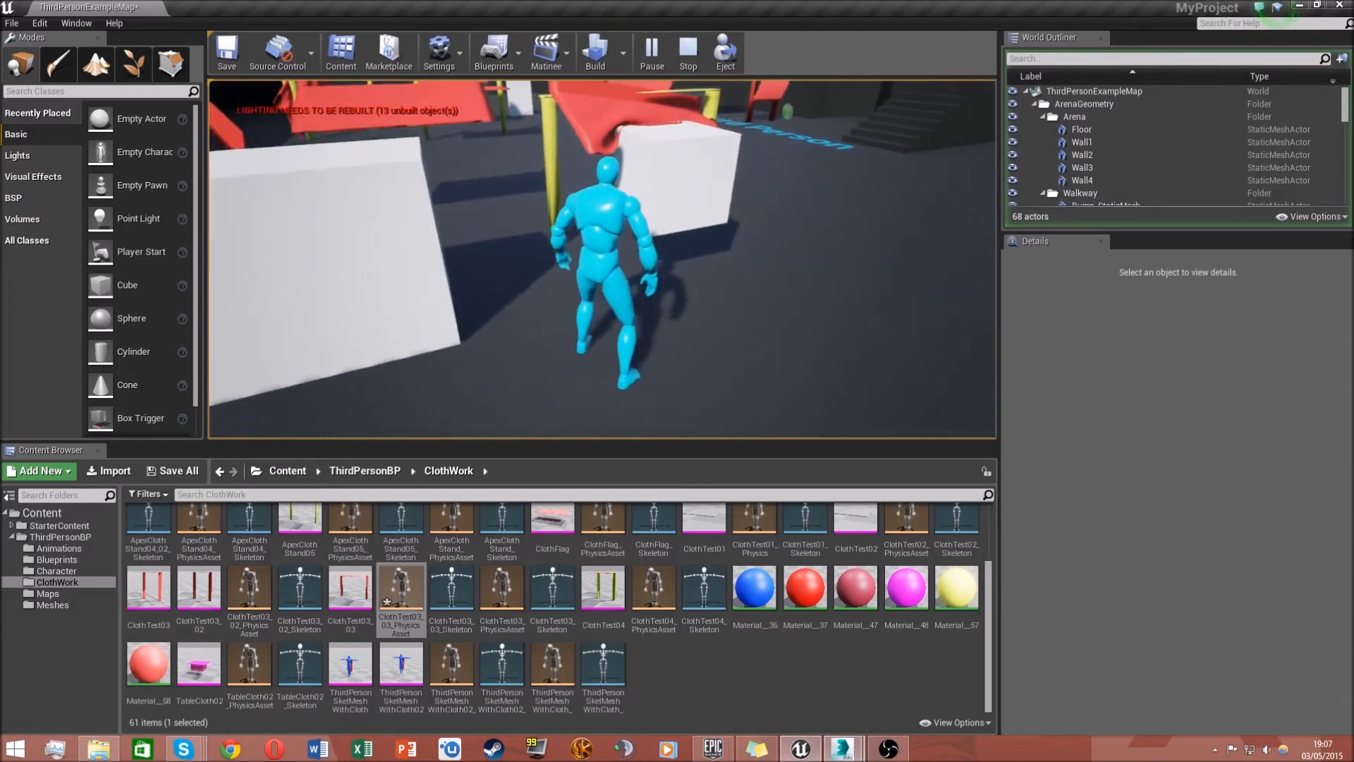
pyautogui.press('w')
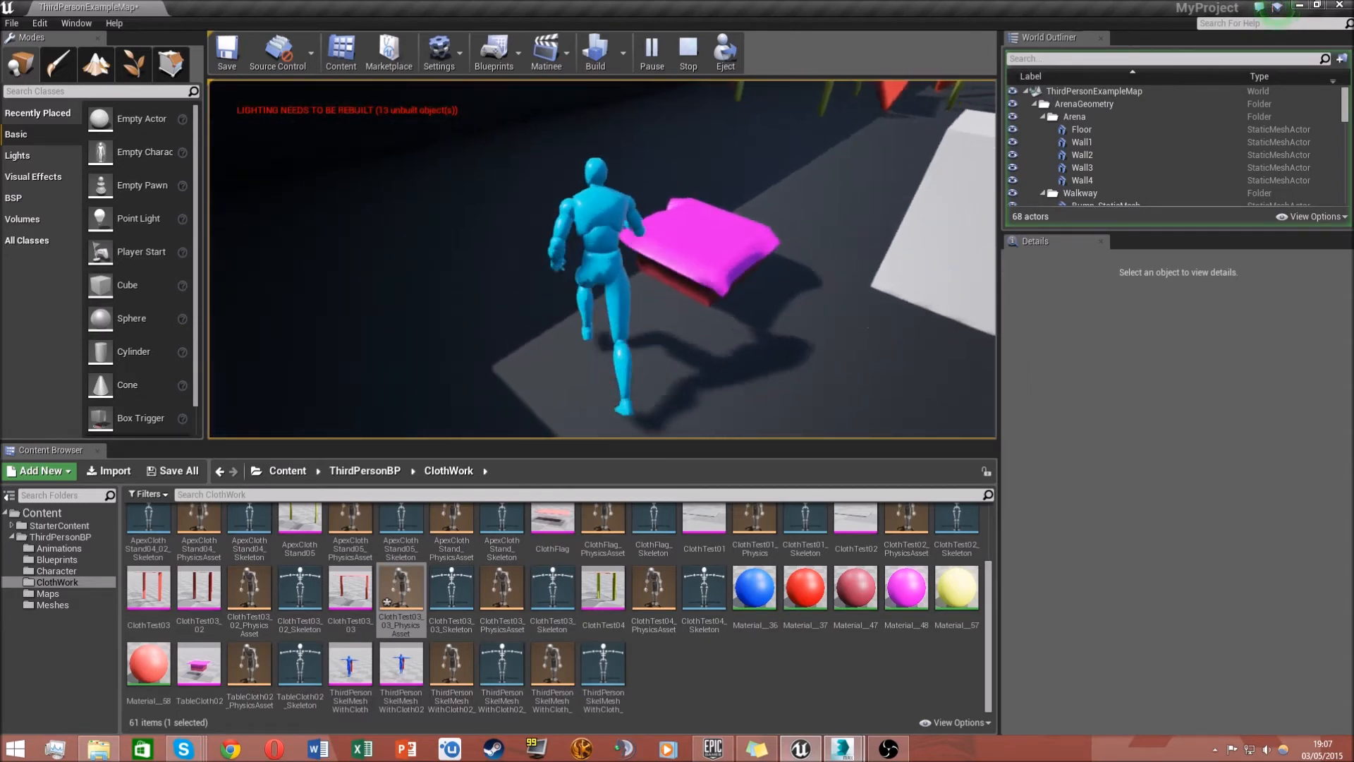
pyautogui.press('w')
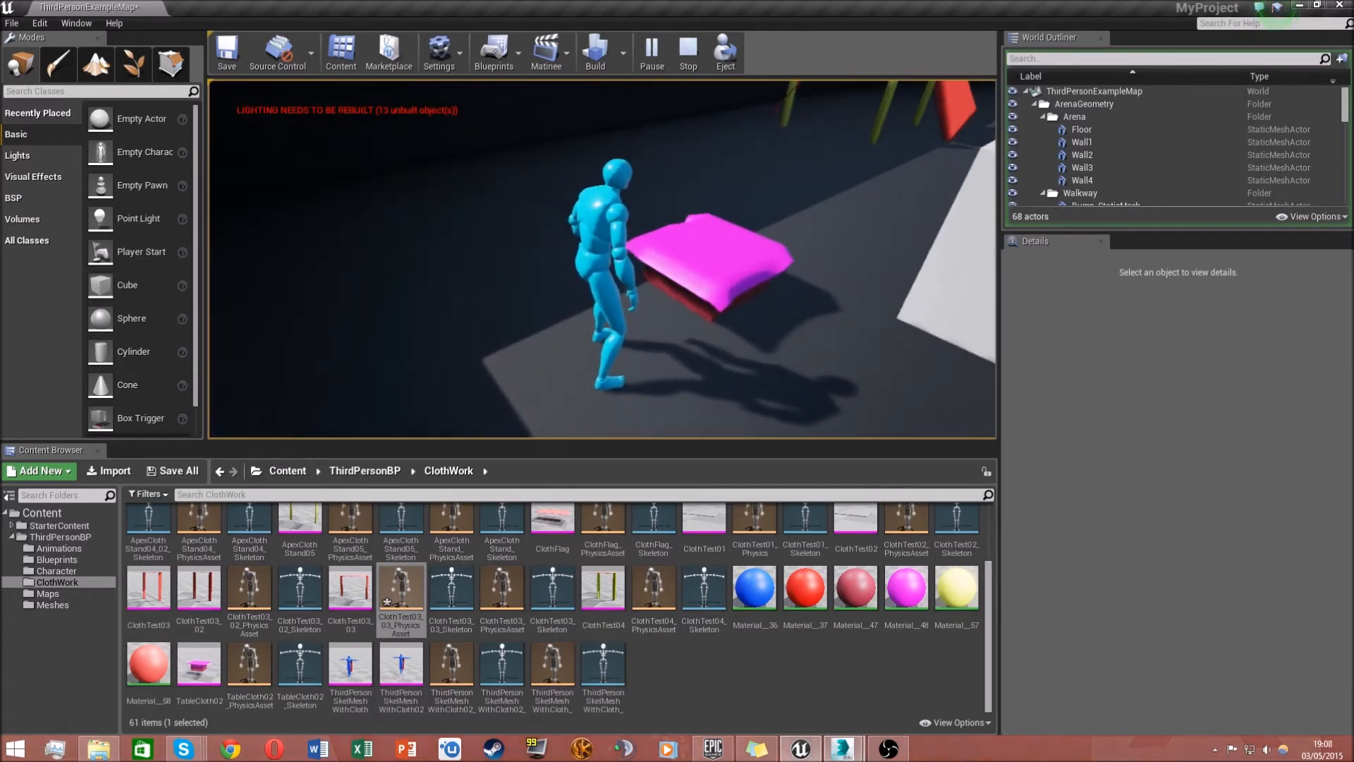
pyautogui.press('w')
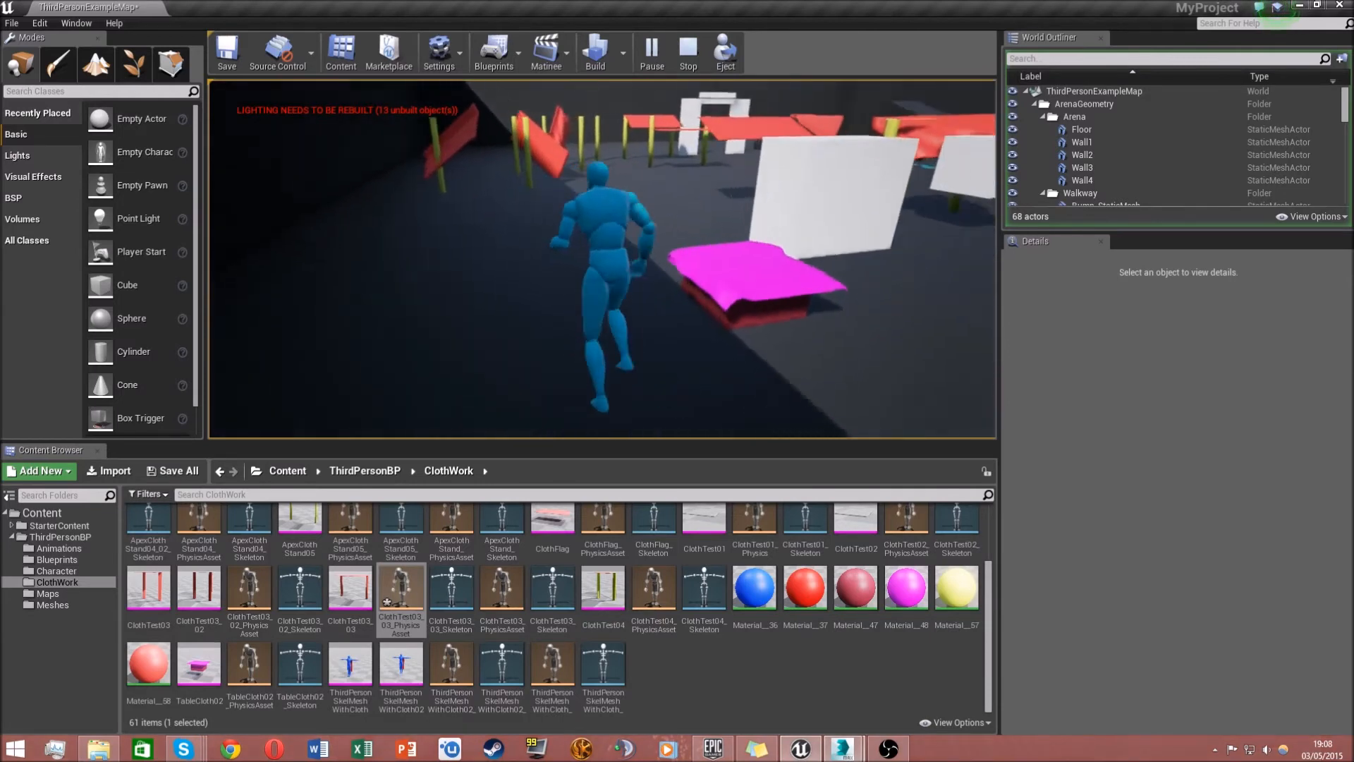
pyautogui.press('w')
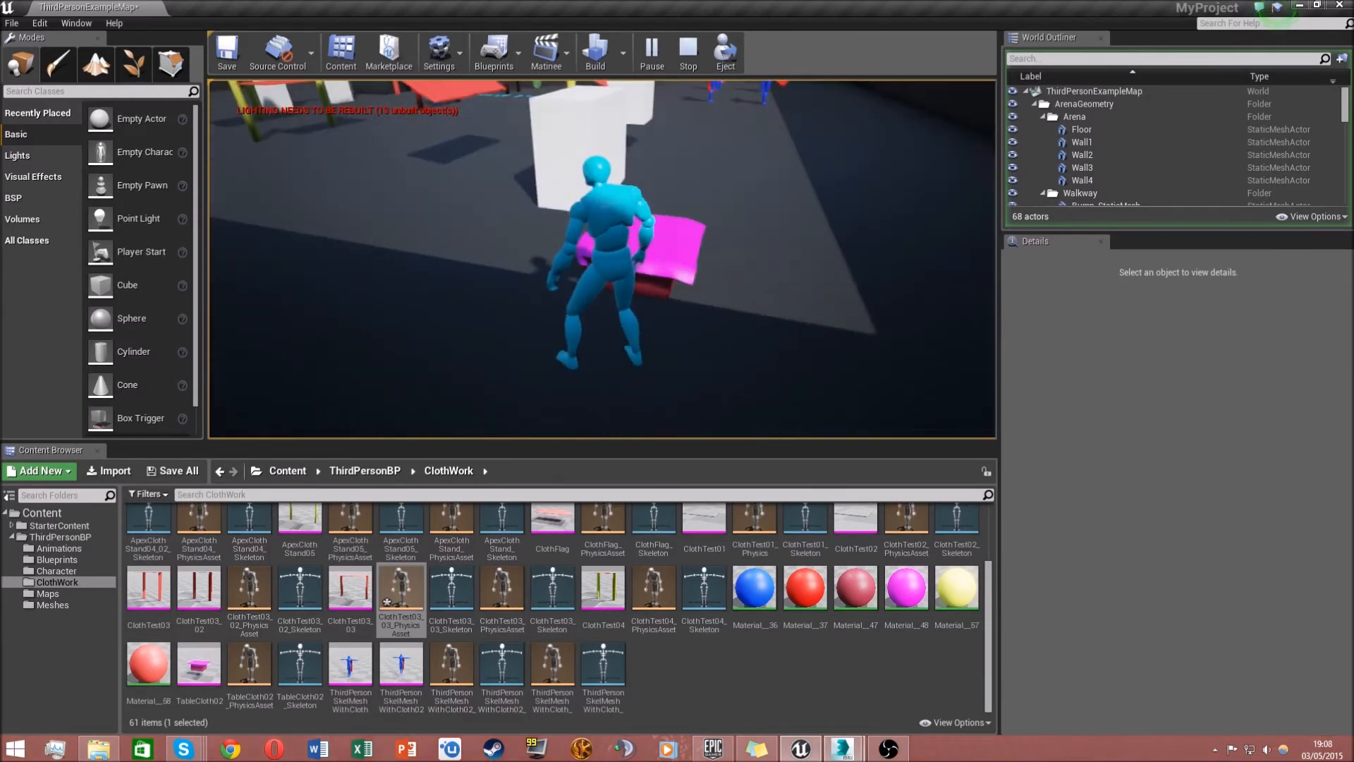
pyautogui.press('w')
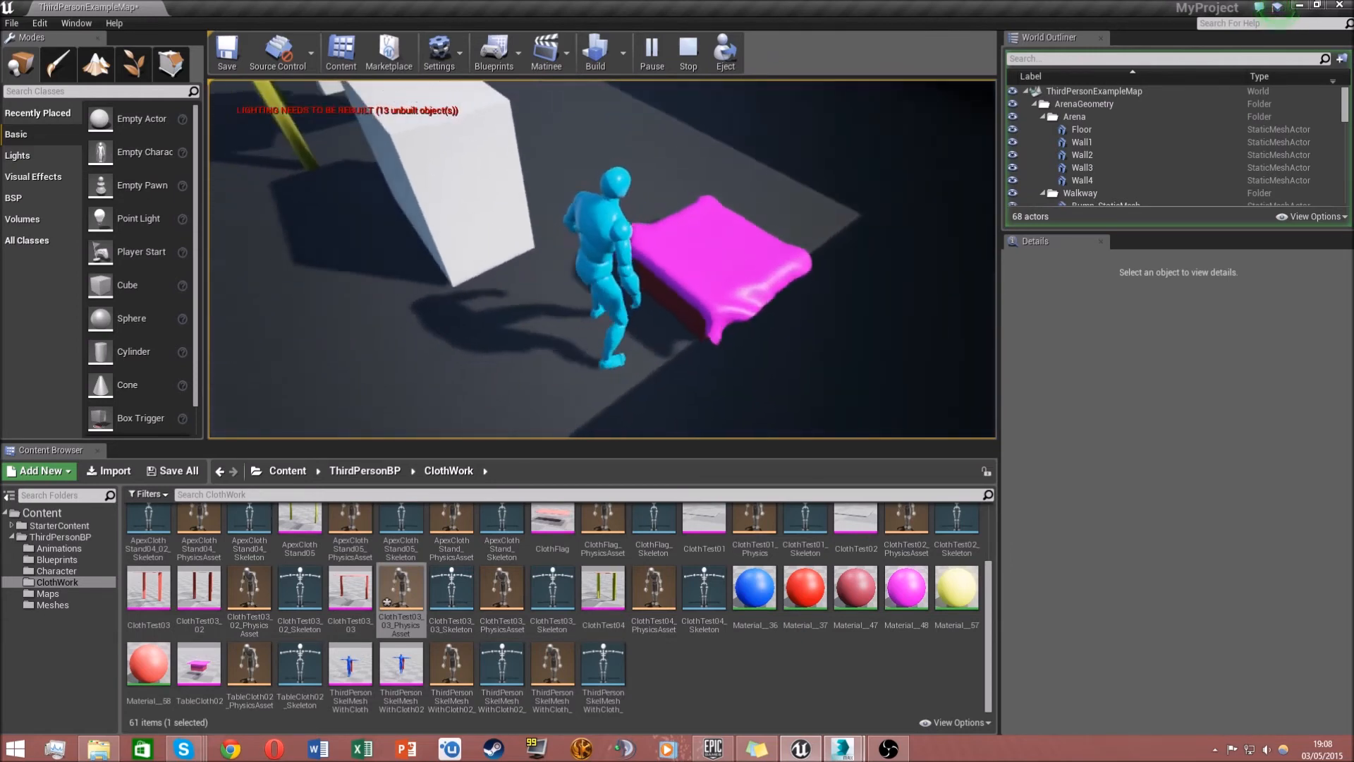
pyautogui.press('Escape')
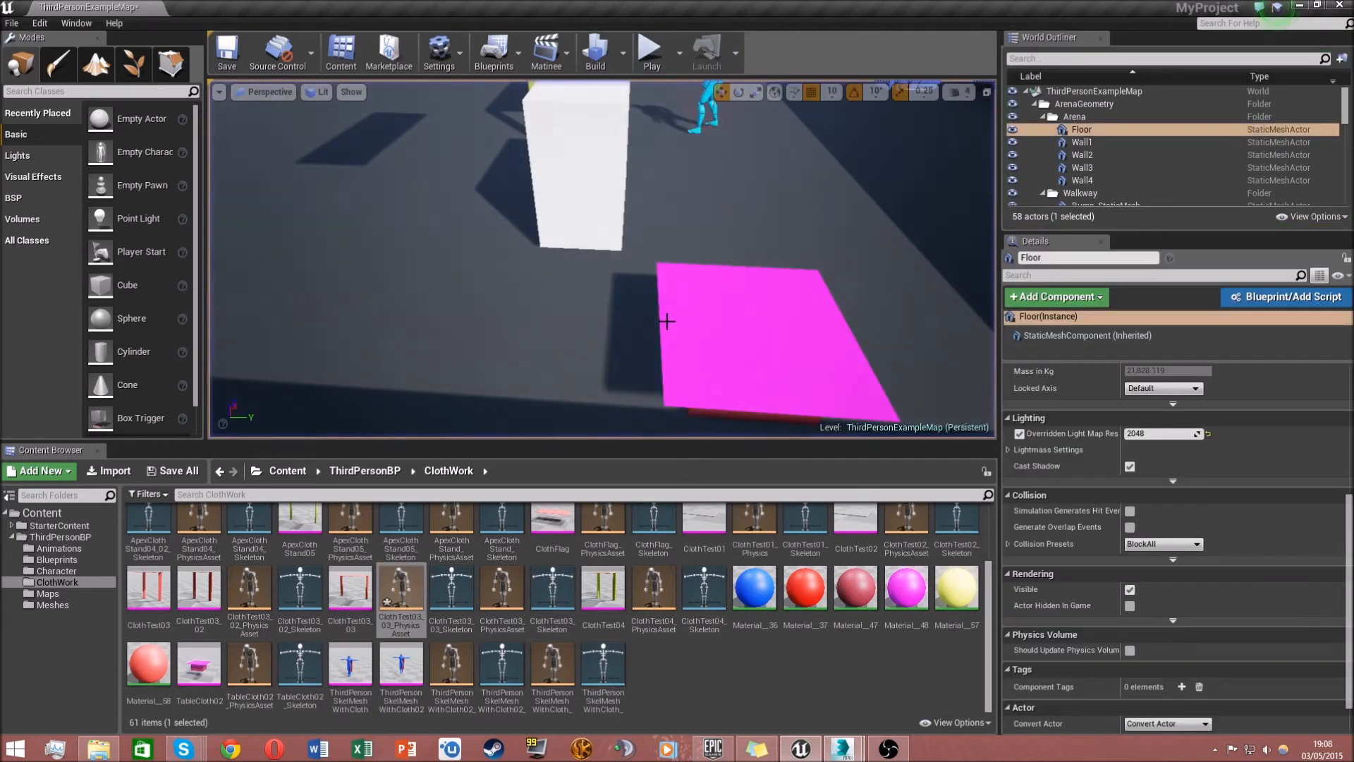
pyautogui.moveTo(843, 749)
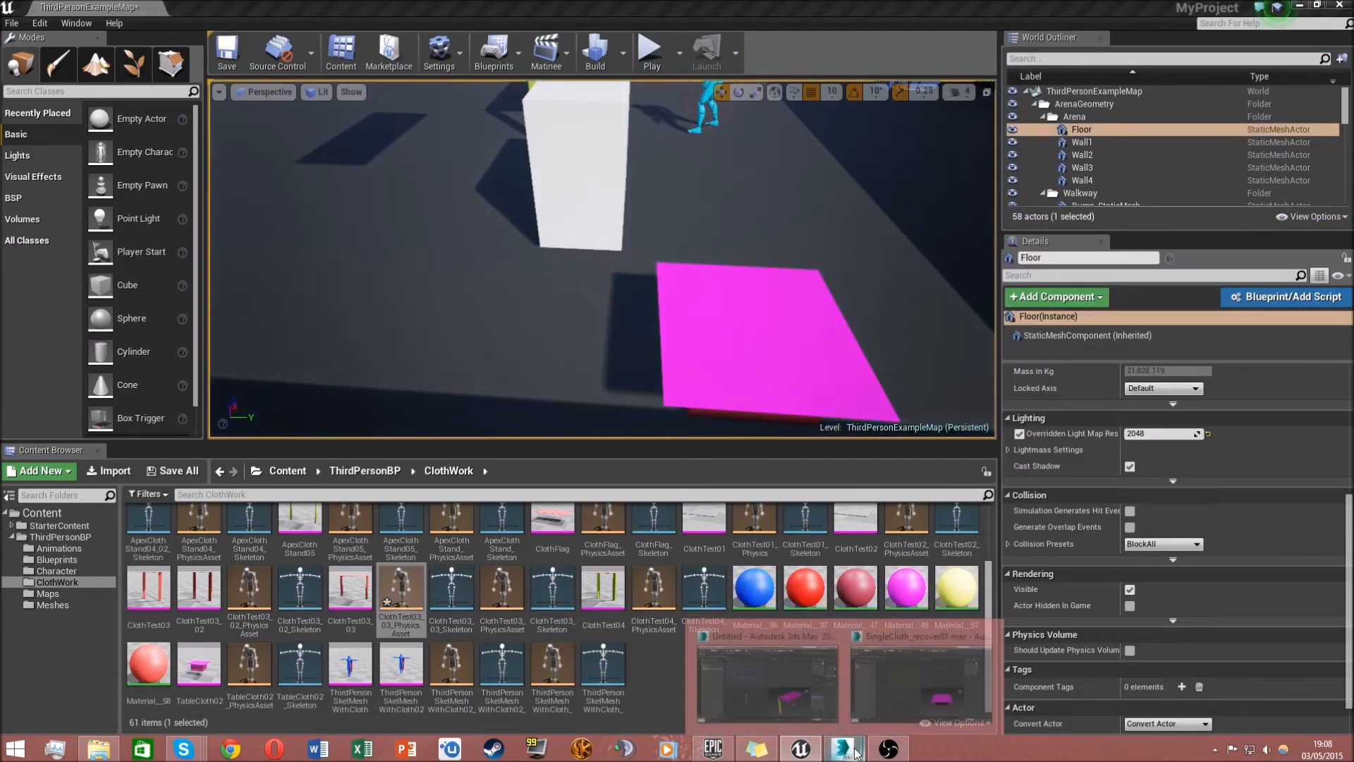
# Switch to the 3ds Max SingleCloth_recover01 scene, orbit to face the table and select the cloth object
pyautogui.click(889, 673)
pyautogui.rightClick(738, 496)
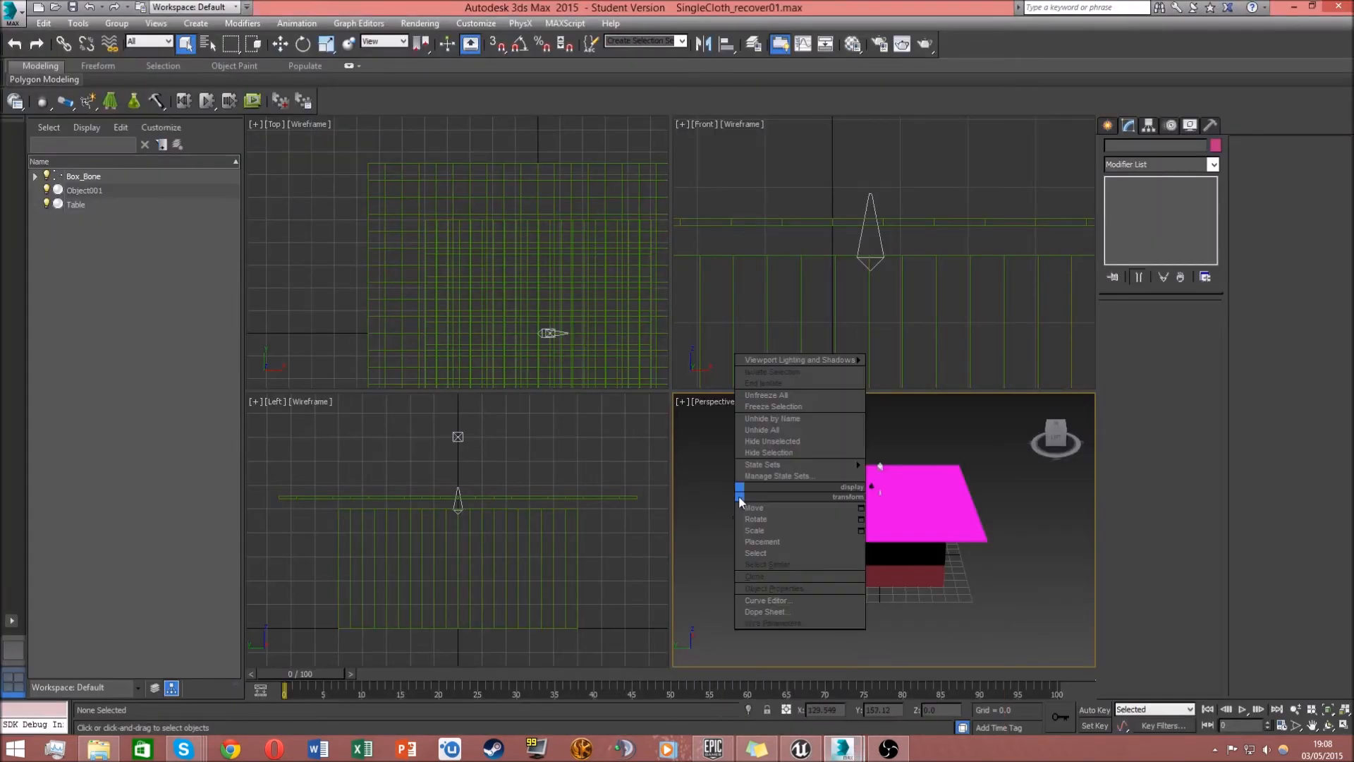
pyautogui.click(738, 492)
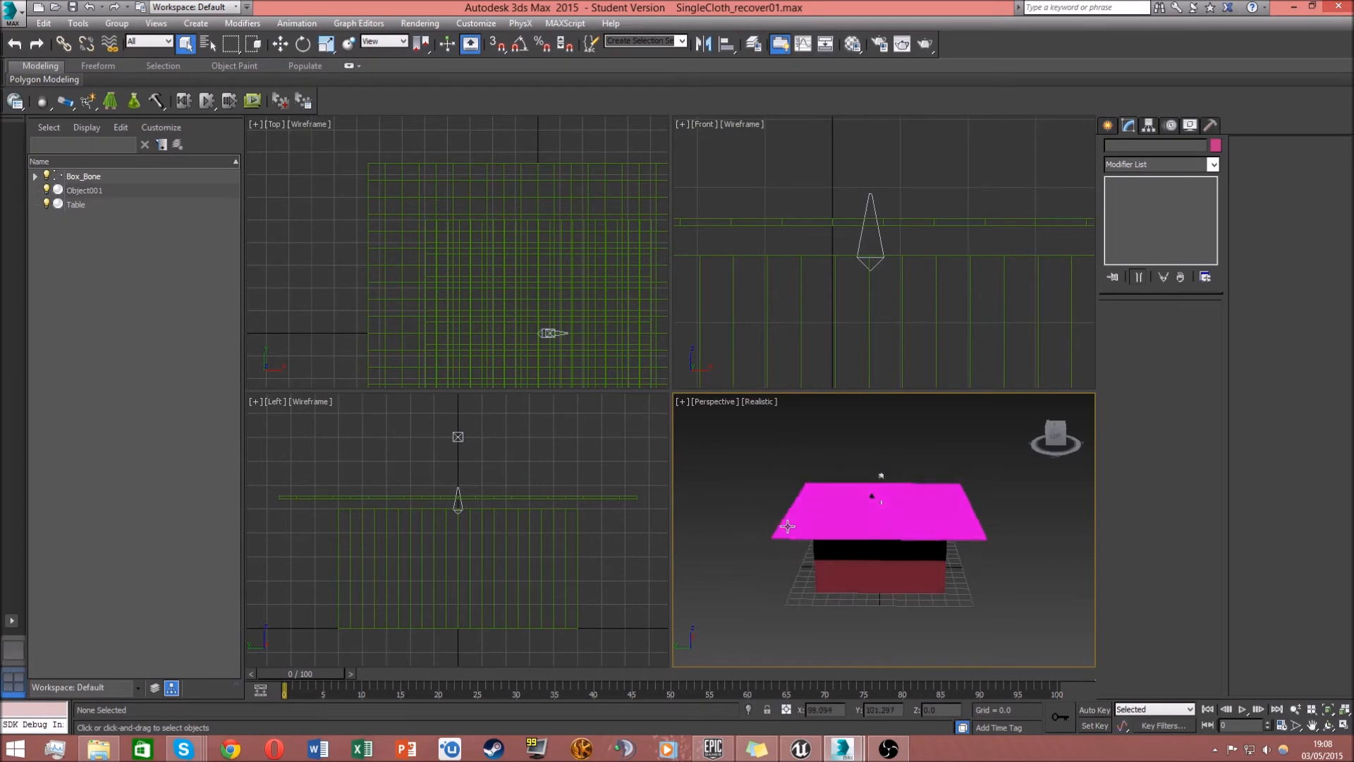
pyautogui.keyDown('alt'); pyautogui.moveTo(741, 492); pyautogui.dragTo(872, 527, button='middle'); pyautogui.keyUp('alt')
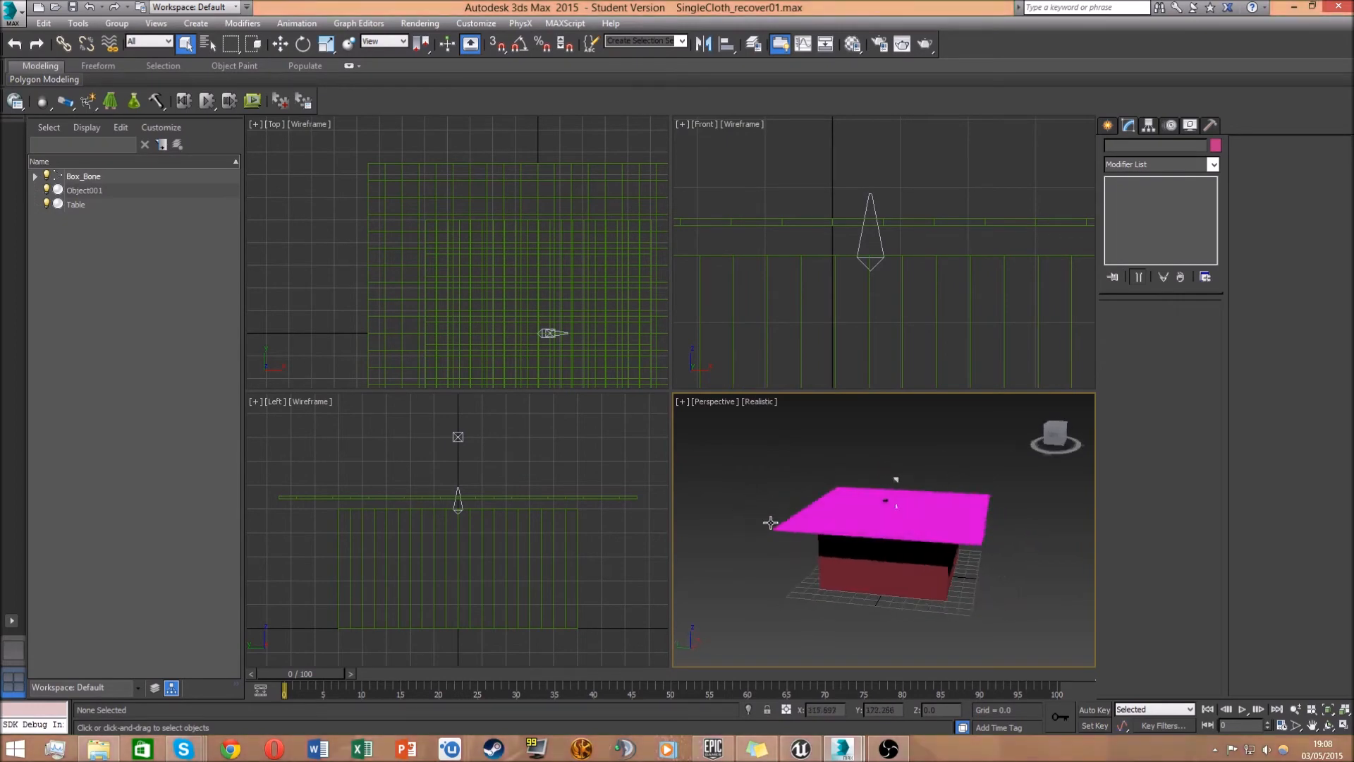
pyautogui.click(917, 514)
# Review Object001's APEX Clothing modifier, then select Table to show its Skin modifier bound to Box_Bone
pyautogui.keyDown('alt'); pyautogui.moveTo(990, 499); pyautogui.dragTo(977, 506, button='middle'); pyautogui.keyUp('alt')
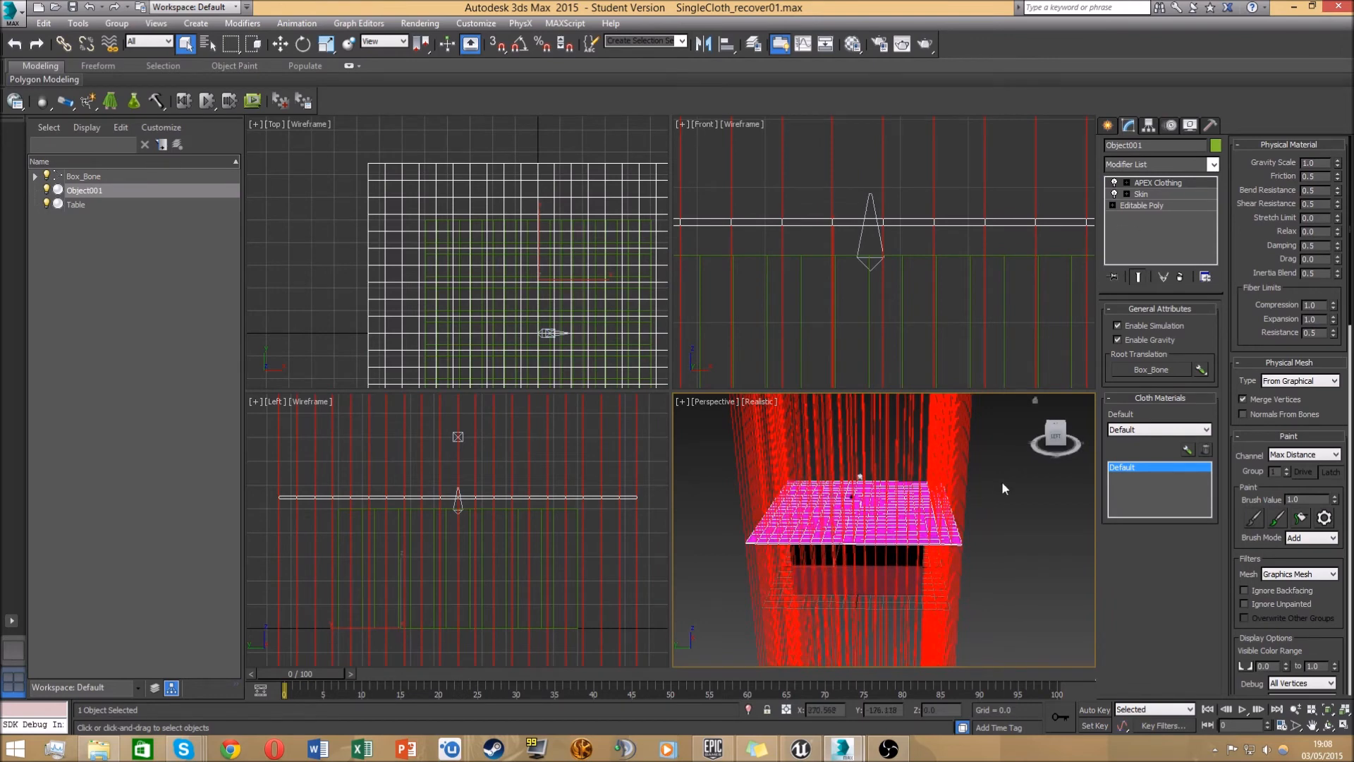
pyautogui.scroll(-3, 979, 496)
pyautogui.scroll(-3, 972, 496)
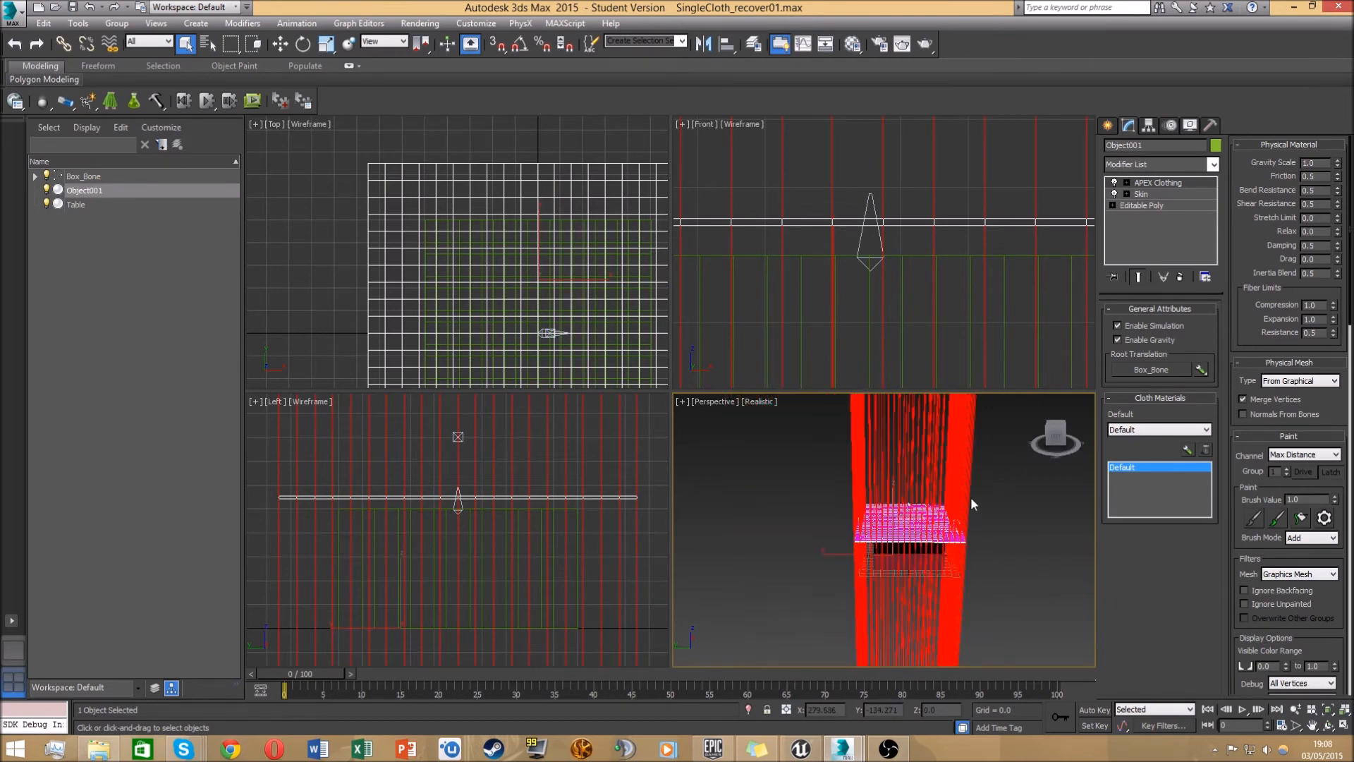
pyautogui.scroll(-3, 941, 539)
pyautogui.scroll(-2, 933, 566)
pyautogui.scroll(1, 931, 583)
pyautogui.scroll(2, 929, 596)
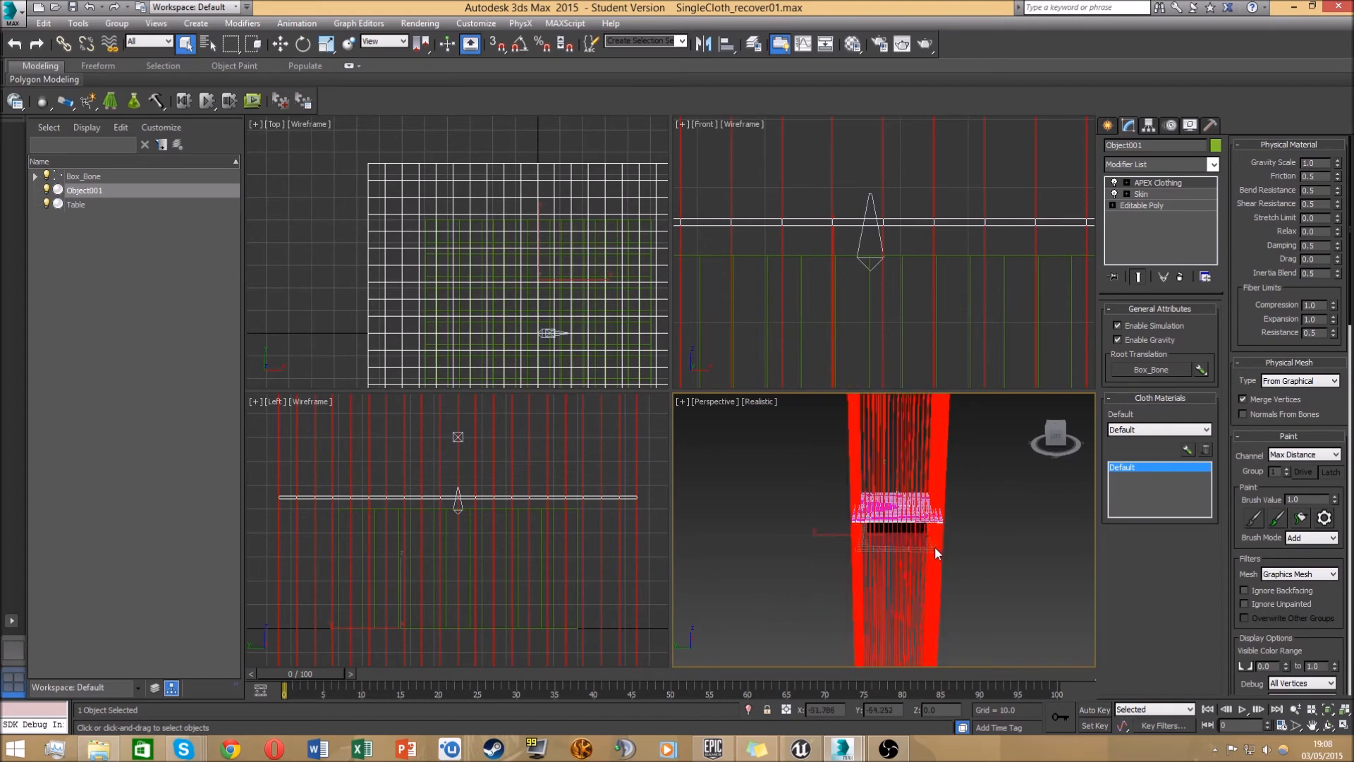
pyautogui.scroll(3, 935, 548)
pyautogui.scroll(2, 984, 535)
pyautogui.scroll(2, 959, 539)
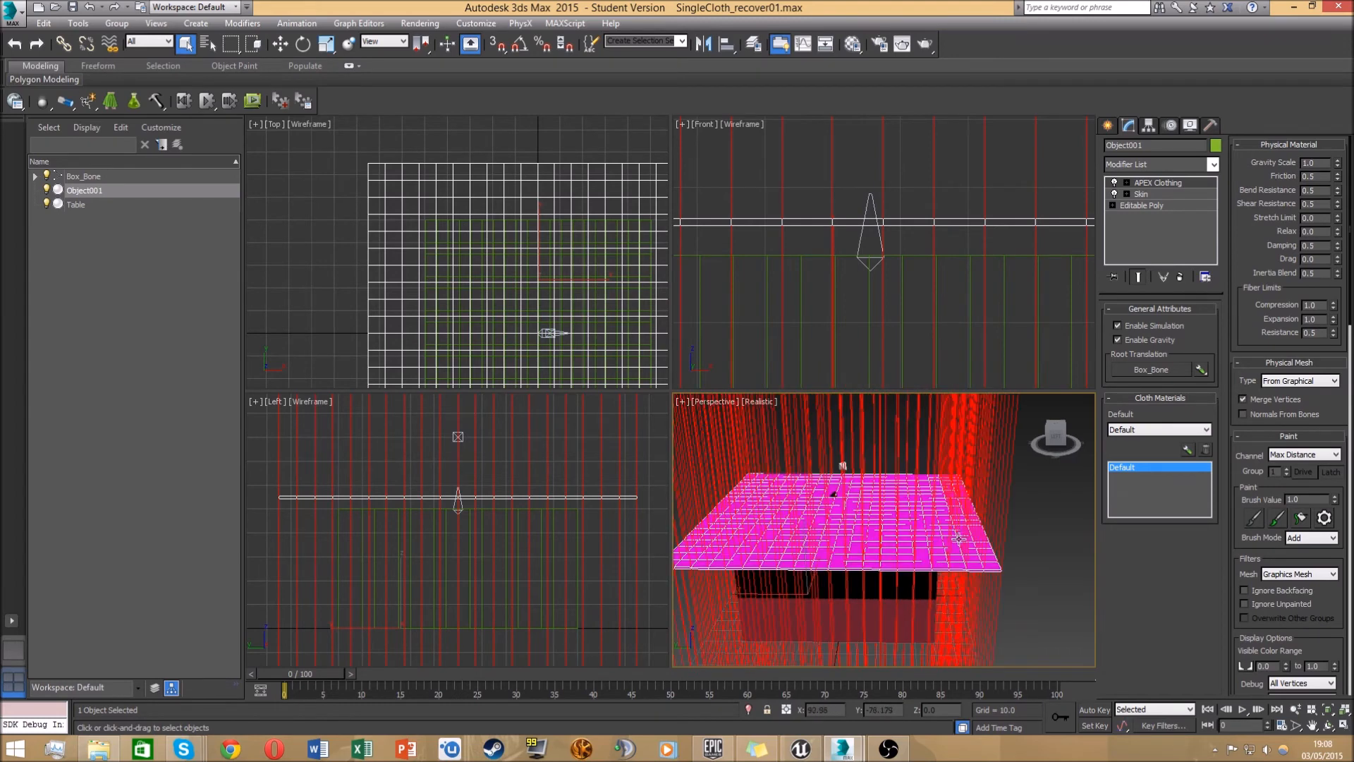
pyautogui.click(873, 613)
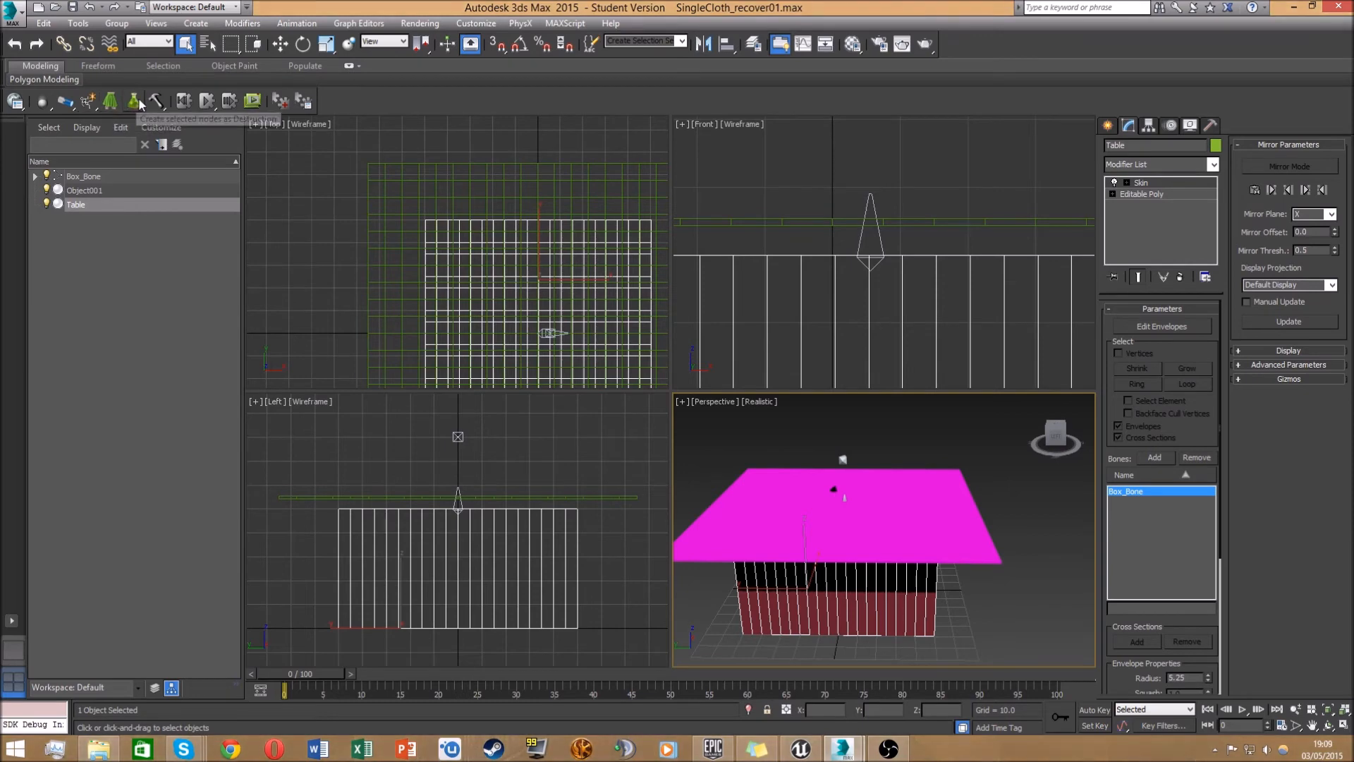
# Run the APEX cloth simulation so the pink cloth drapes over the table and orbit around it
pyautogui.click(206, 102)
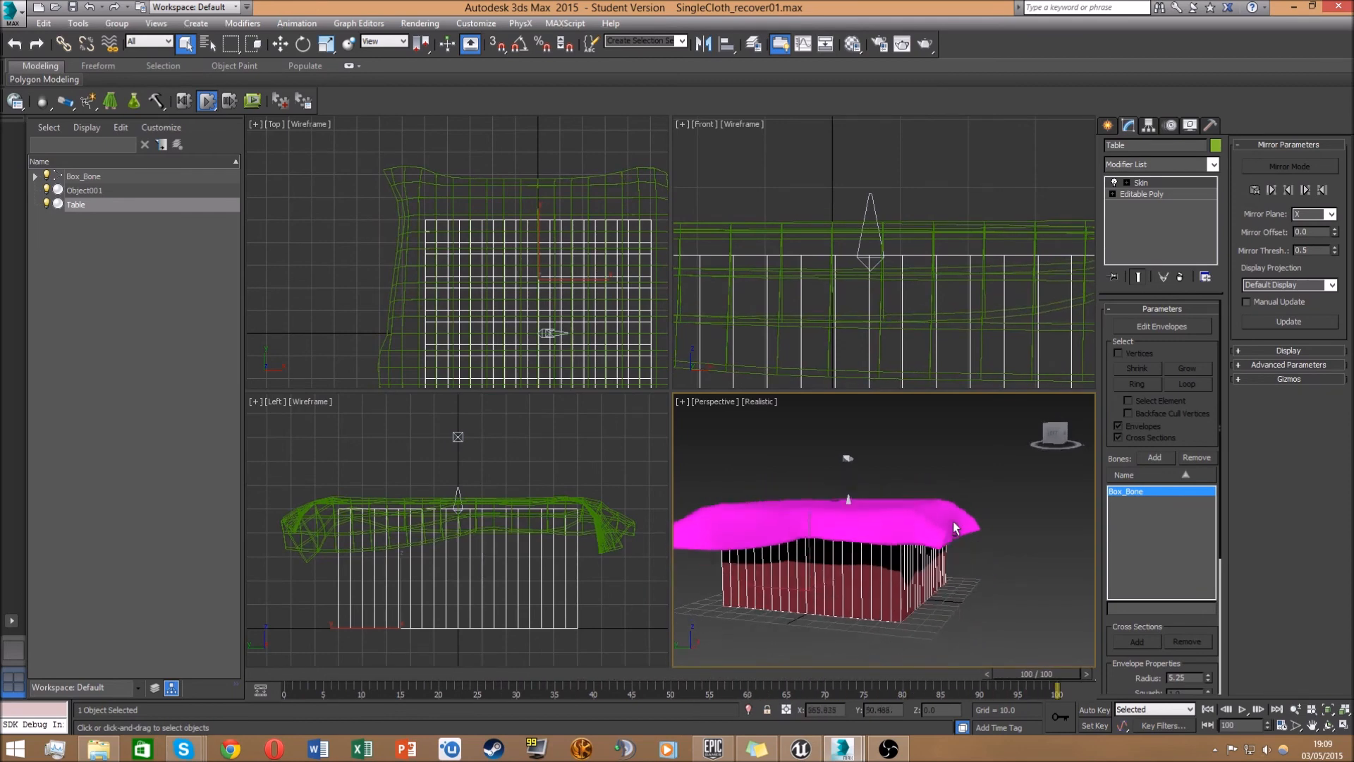
pyautogui.moveTo(966, 550)
pyautogui.keyDown('alt'); pyautogui.mouseDown(button='middle')
pyautogui.moveTo(955, 536)
pyautogui.moveTo(804, 561)
pyautogui.mouseUp(button='middle'); pyautogui.keyUp('alt')
pyautogui.scroll(3, 955, 537)
pyautogui.scroll(-3, 956, 536)
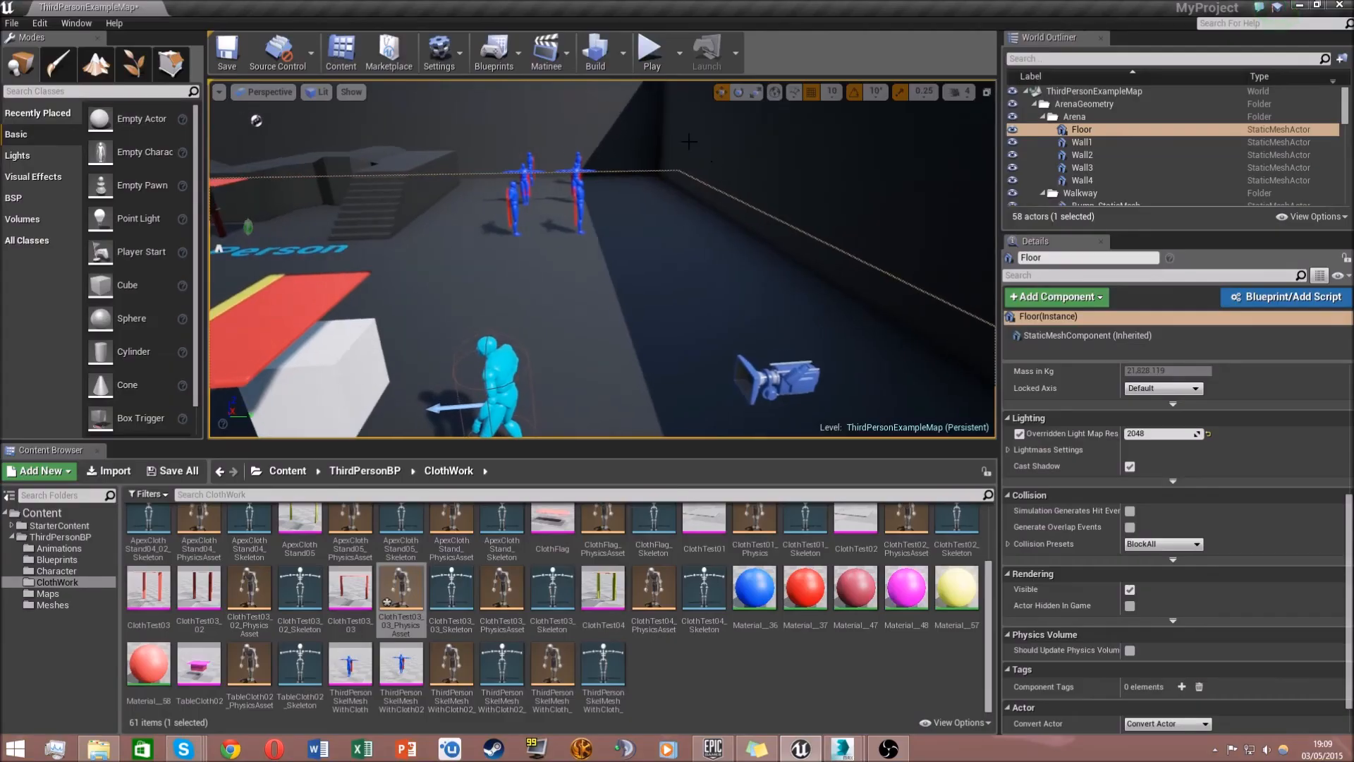
# Start a play session and run the cyan mannequin with W among the red-caped blue figures
pyautogui.click(651, 50)
pyautogui.press('w')
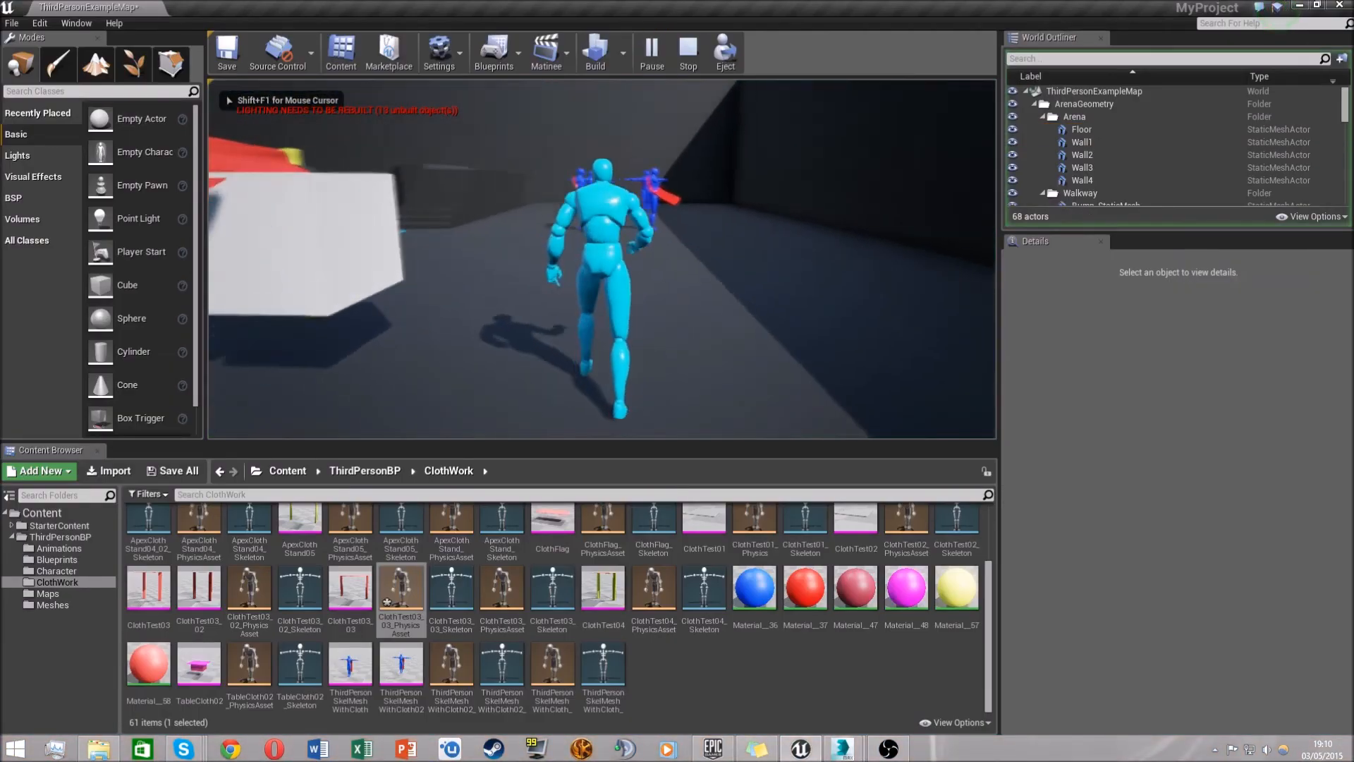
pyautogui.press('w')
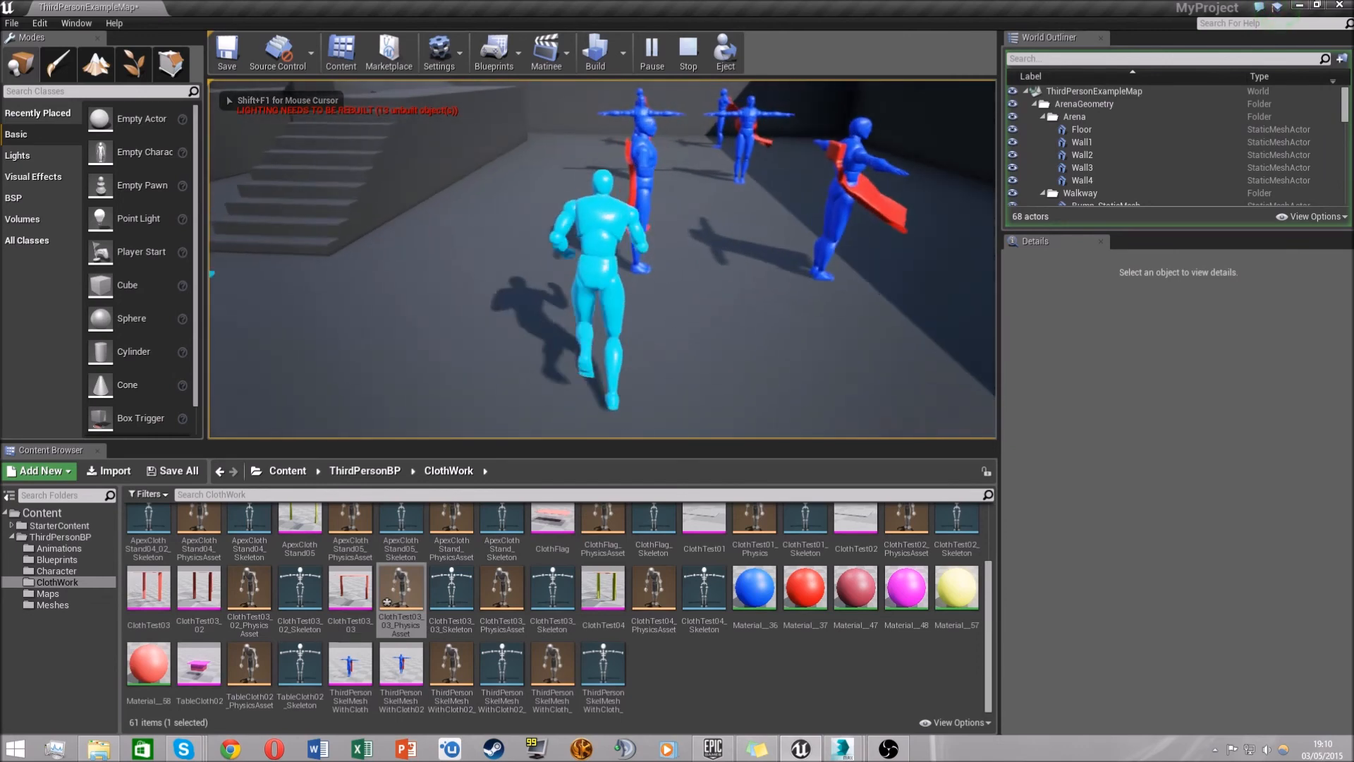
pyautogui.press('w')
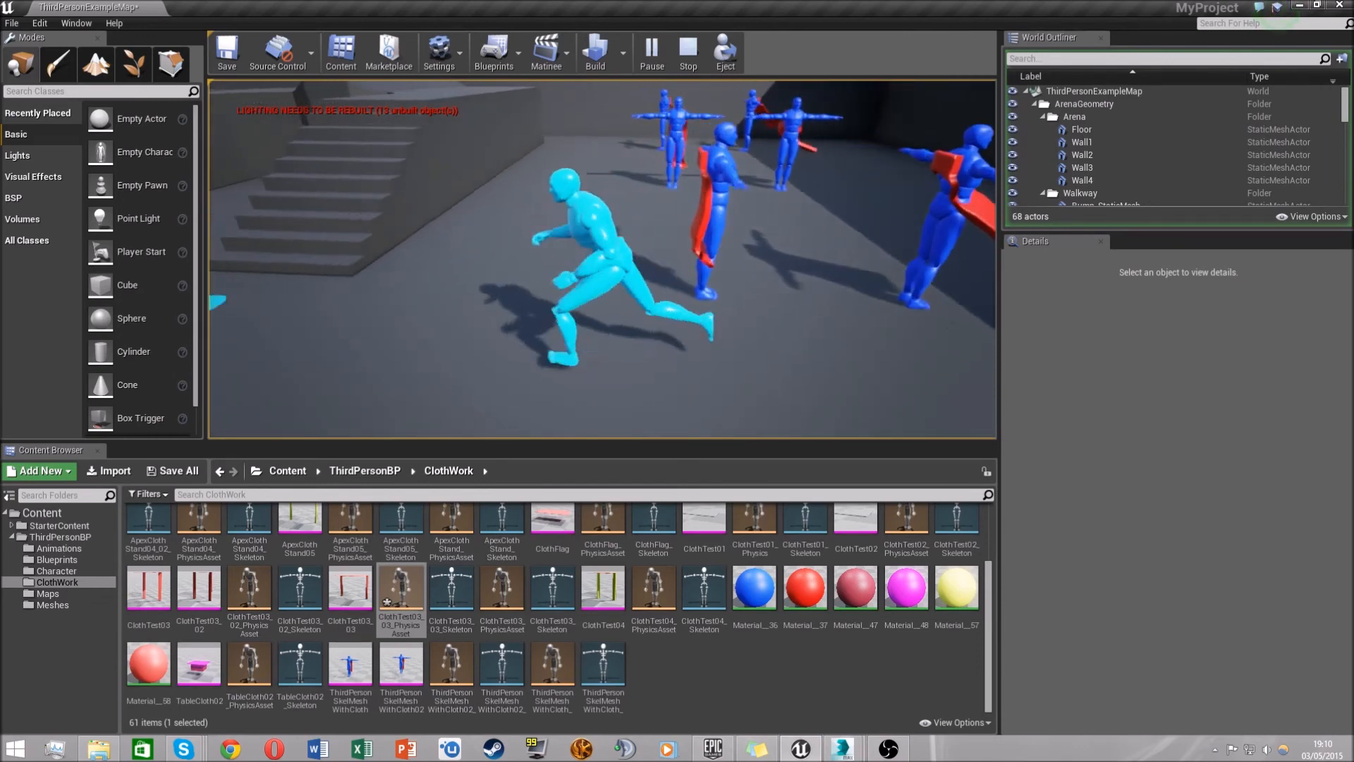
pyautogui.press('w')
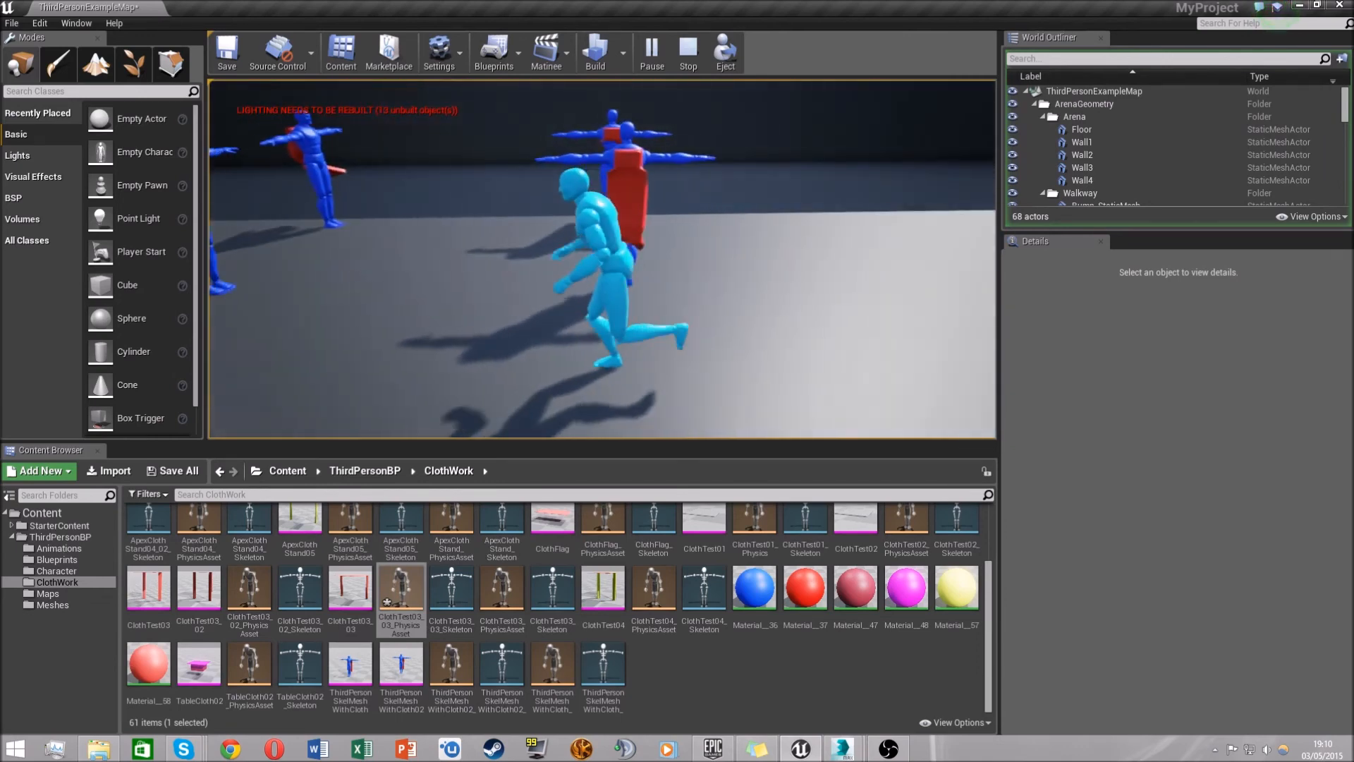
pyautogui.press('w')
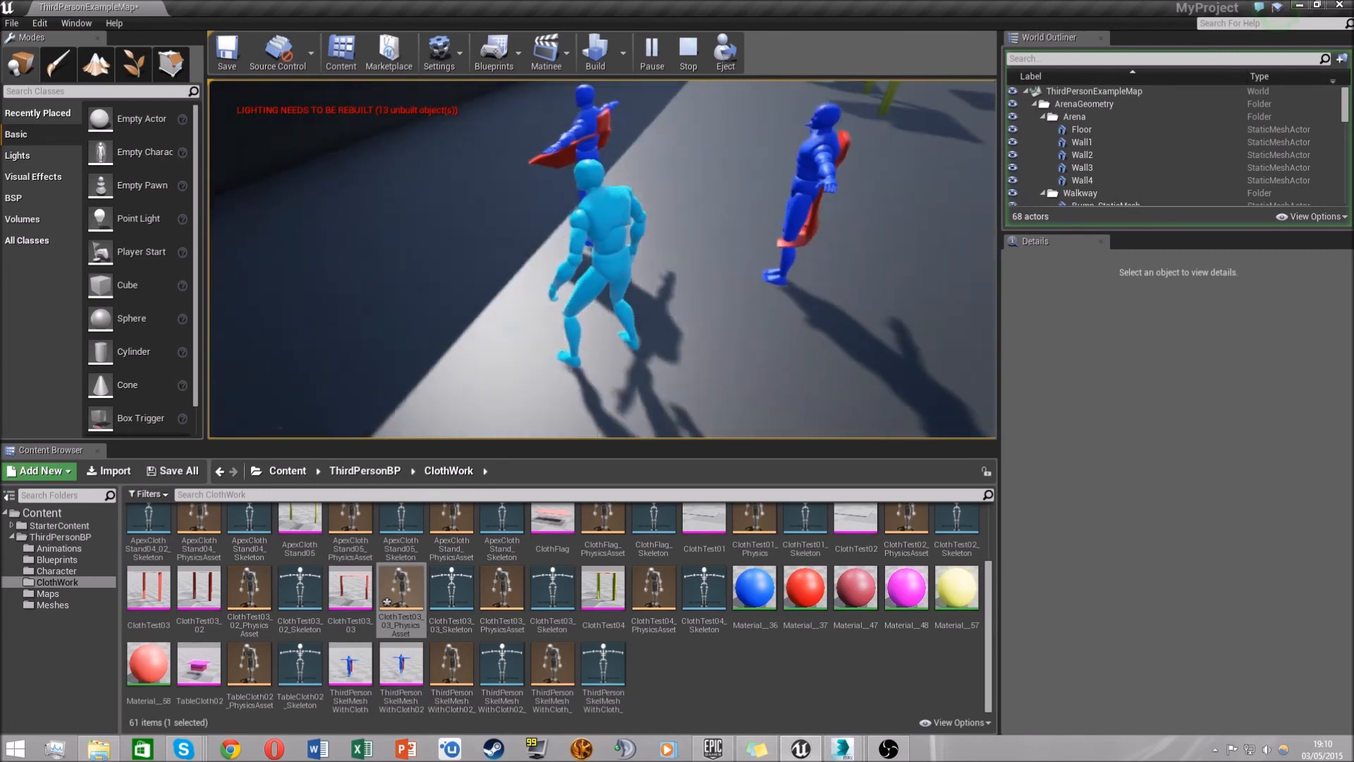
pyautogui.press('w')
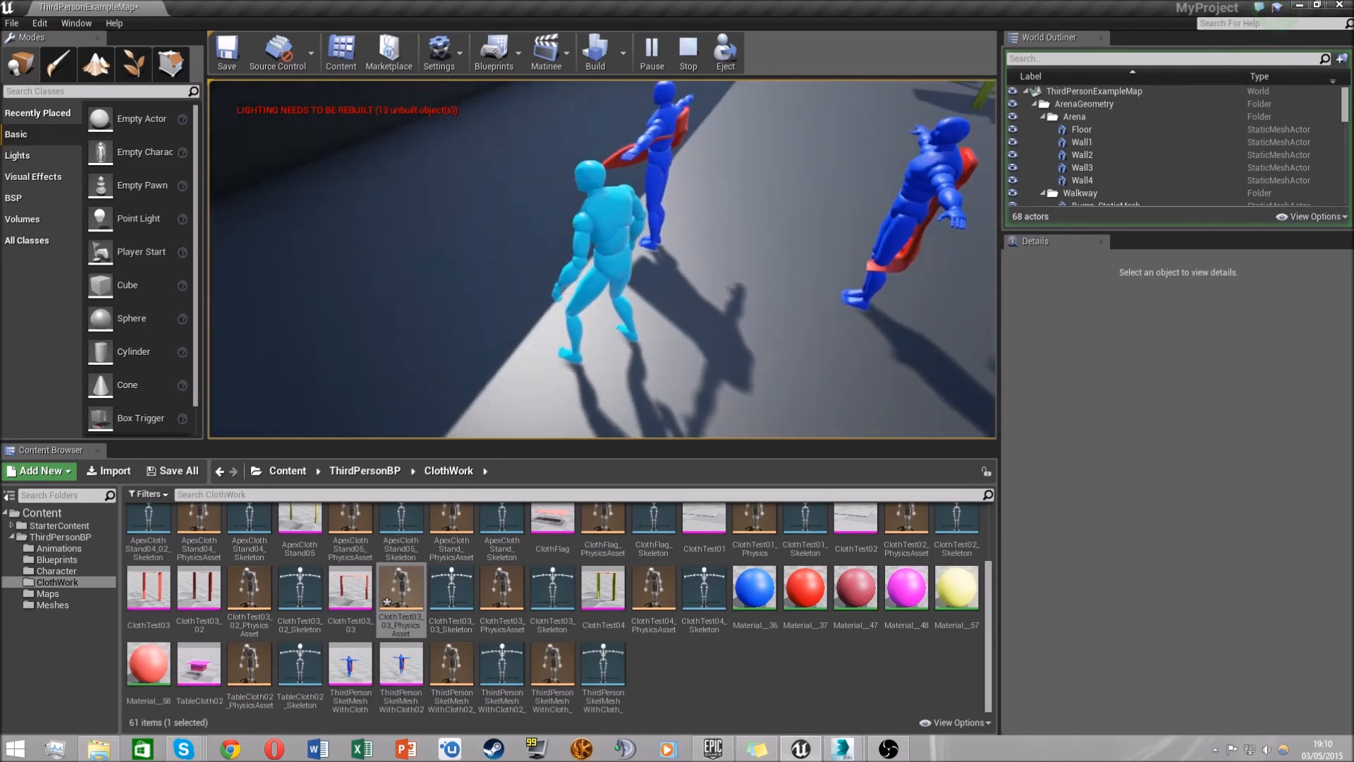
pyautogui.press('w')
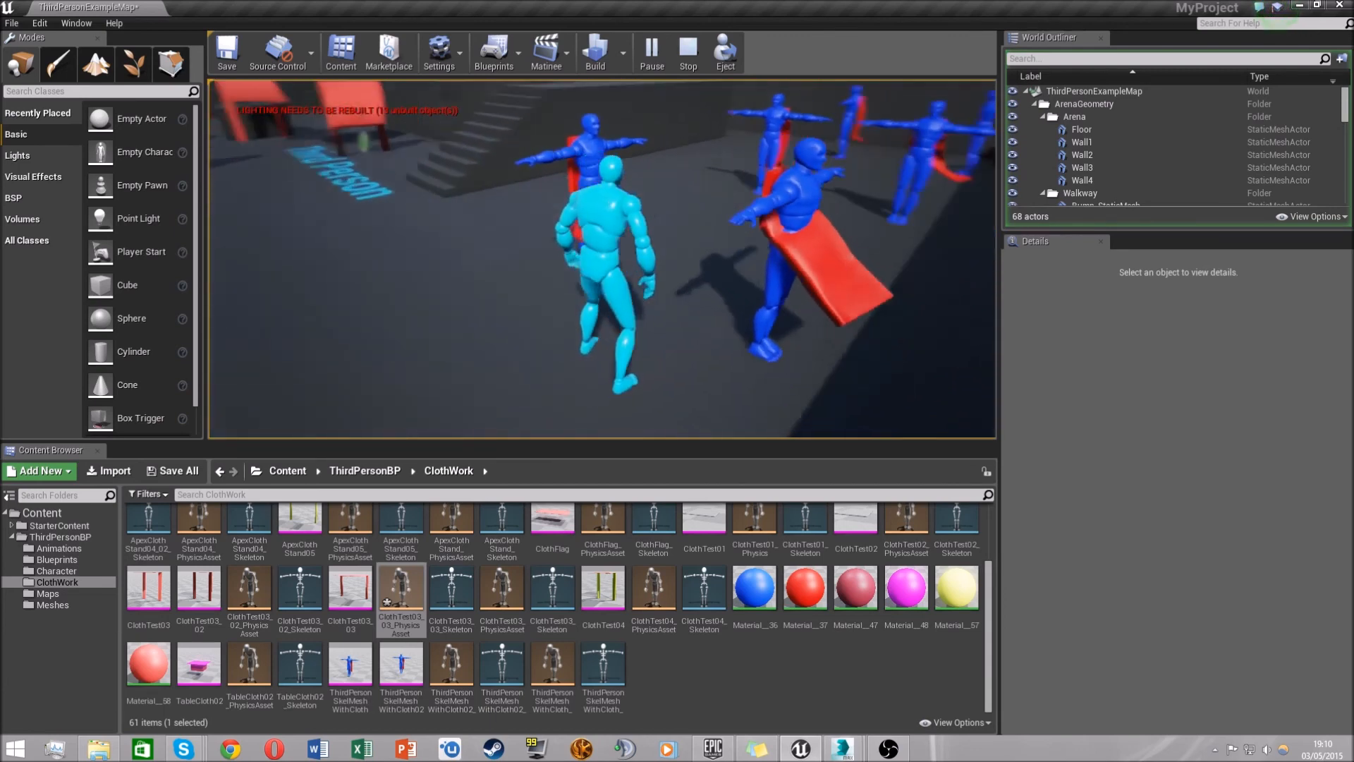
pyautogui.press('w')
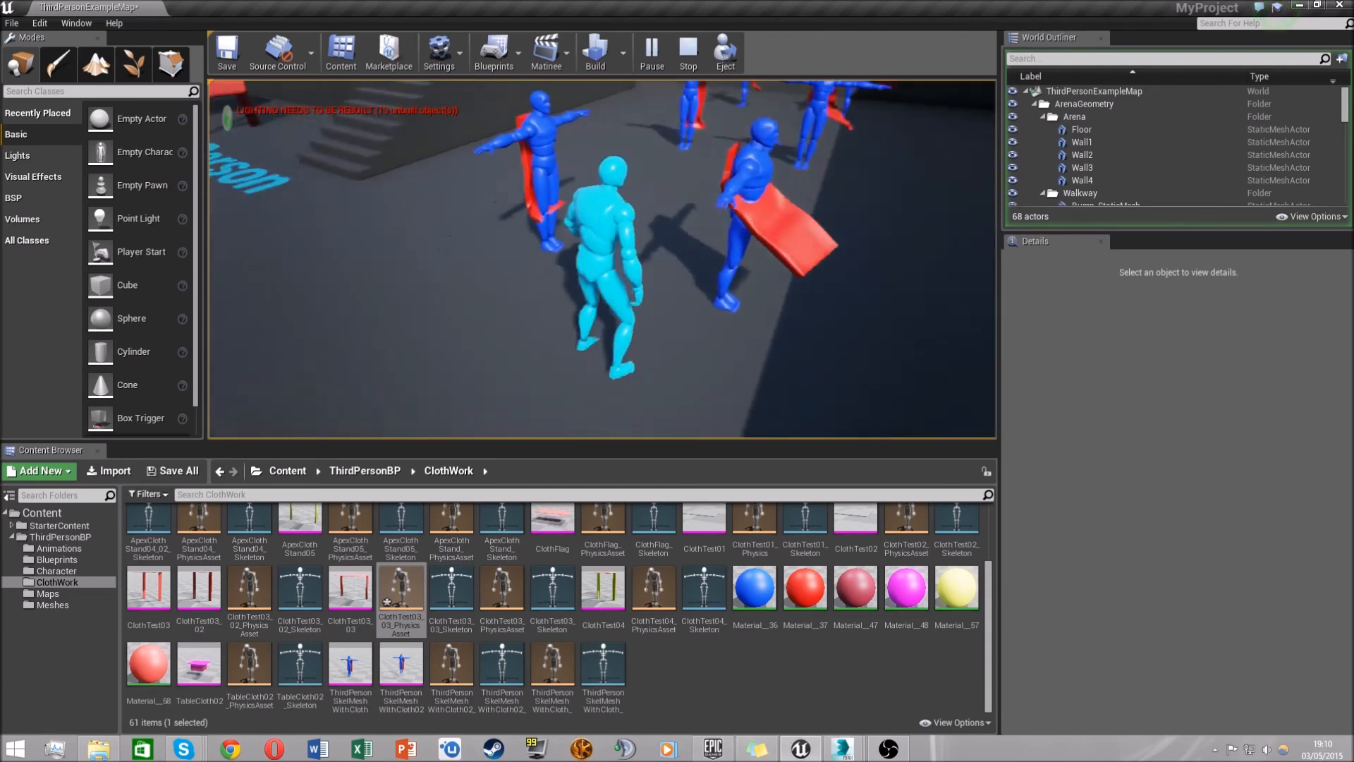